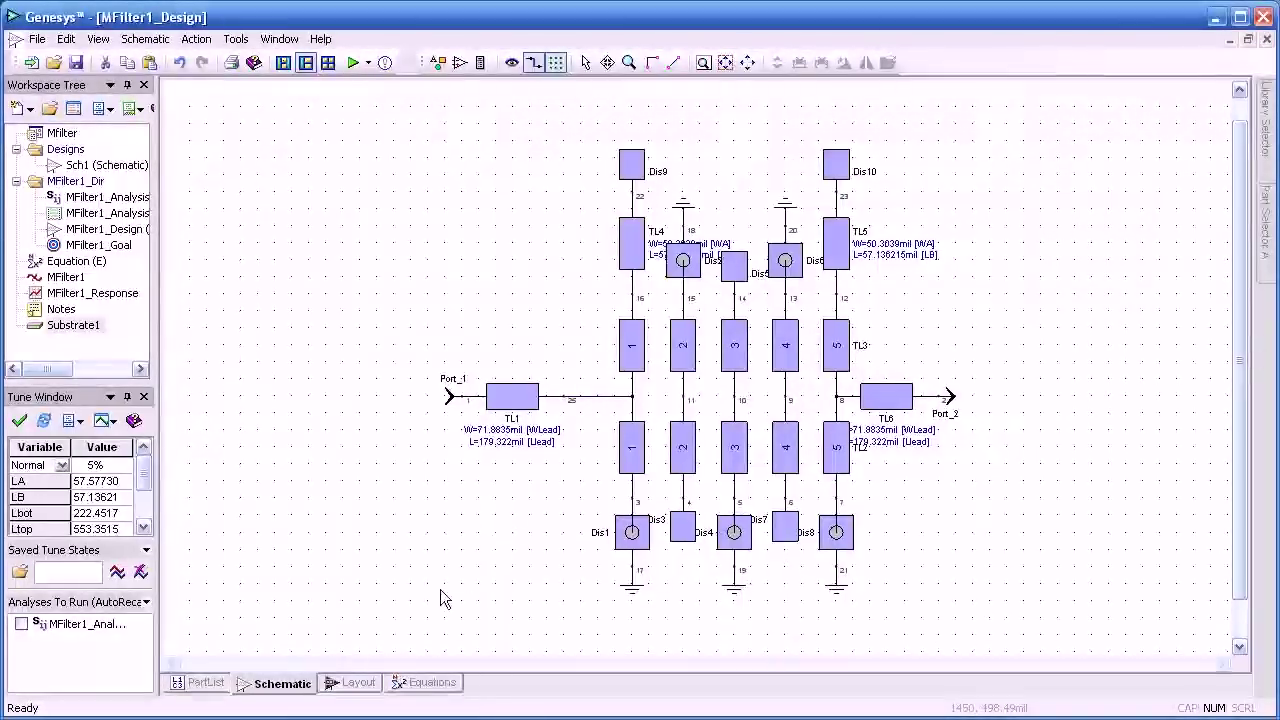
# In the Layout view, select all the filter's strips and pads and snap them together with Connect Selected Parts
pyautogui.click(357, 683)
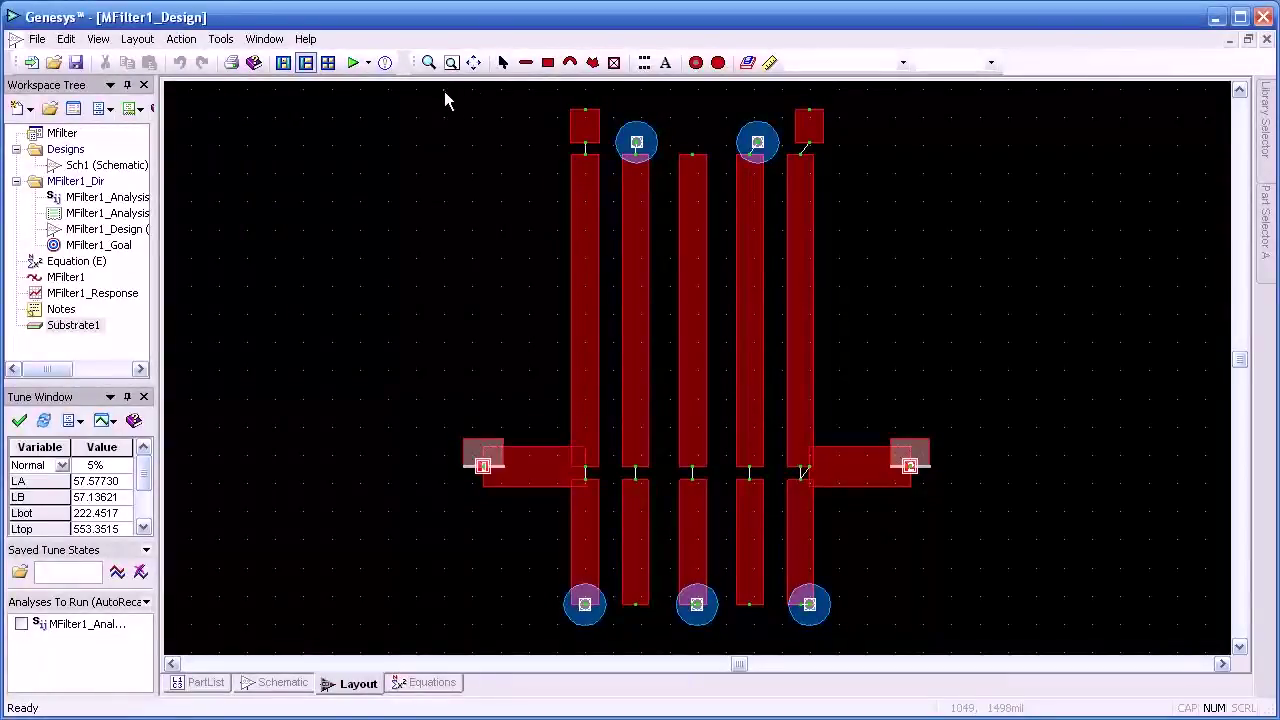
pyautogui.moveTo(444, 90)
pyautogui.mouseDown()
pyautogui.moveTo(677, 361)
pyautogui.moveTo(899, 571)
pyautogui.moveTo(953, 646)
pyautogui.mouseUp()
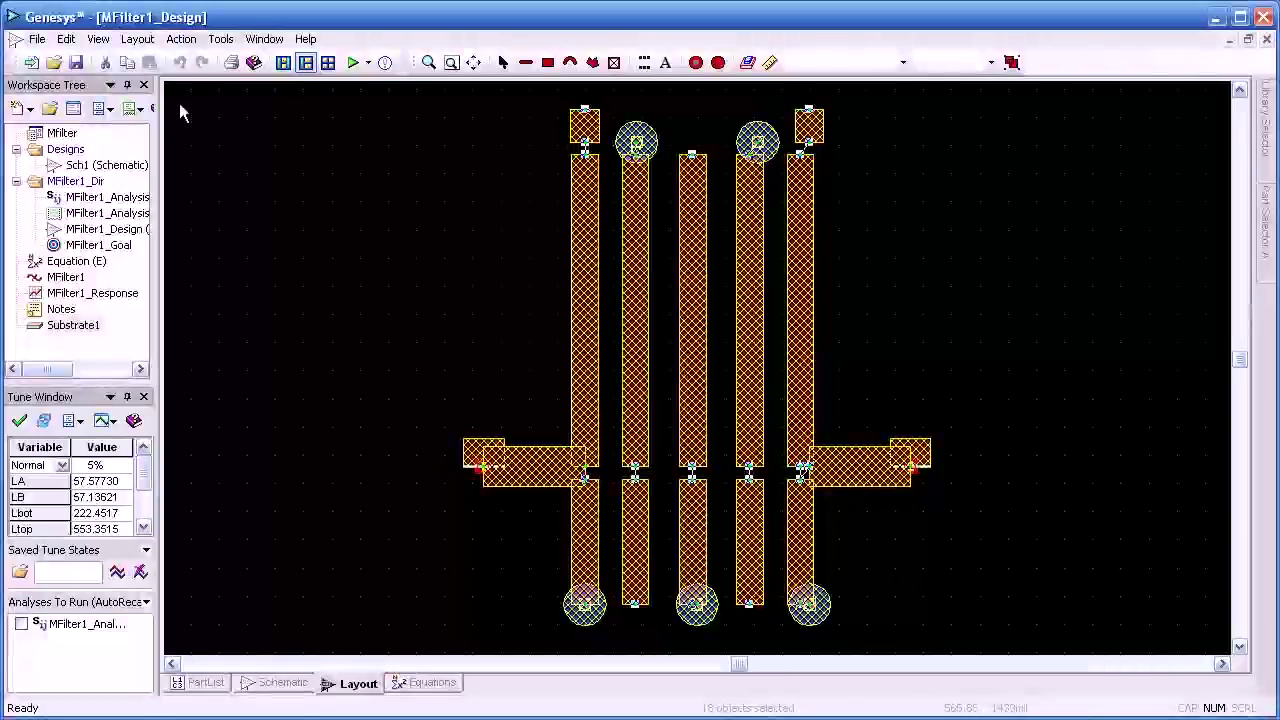
pyautogui.click(138, 40)
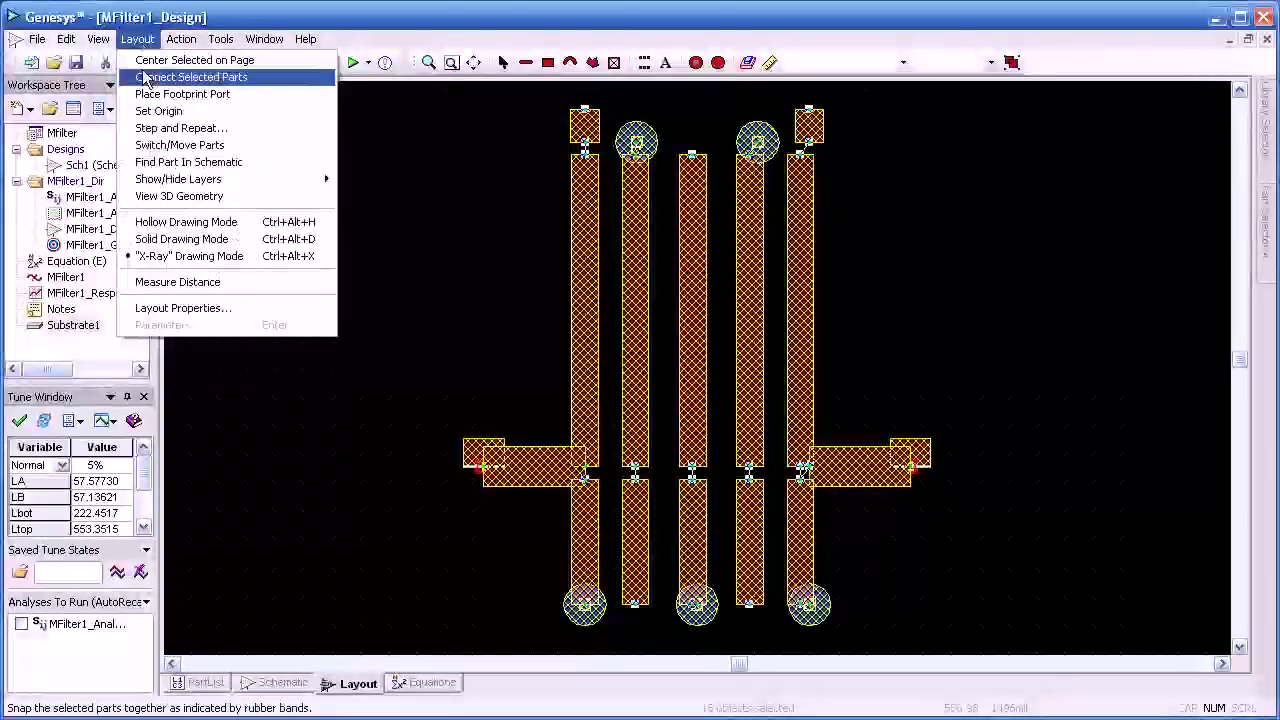
pyautogui.click(191, 77)
pyautogui.click(361, 258)
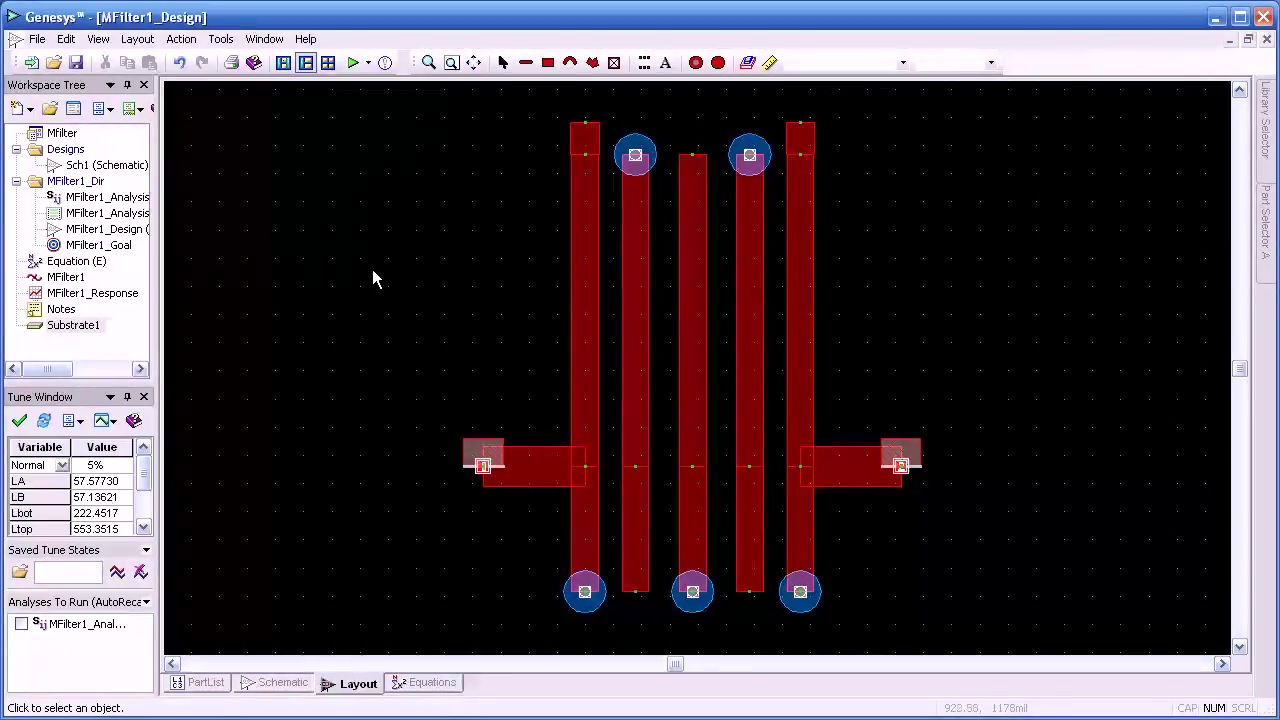
pyautogui.rightClick(306, 143)
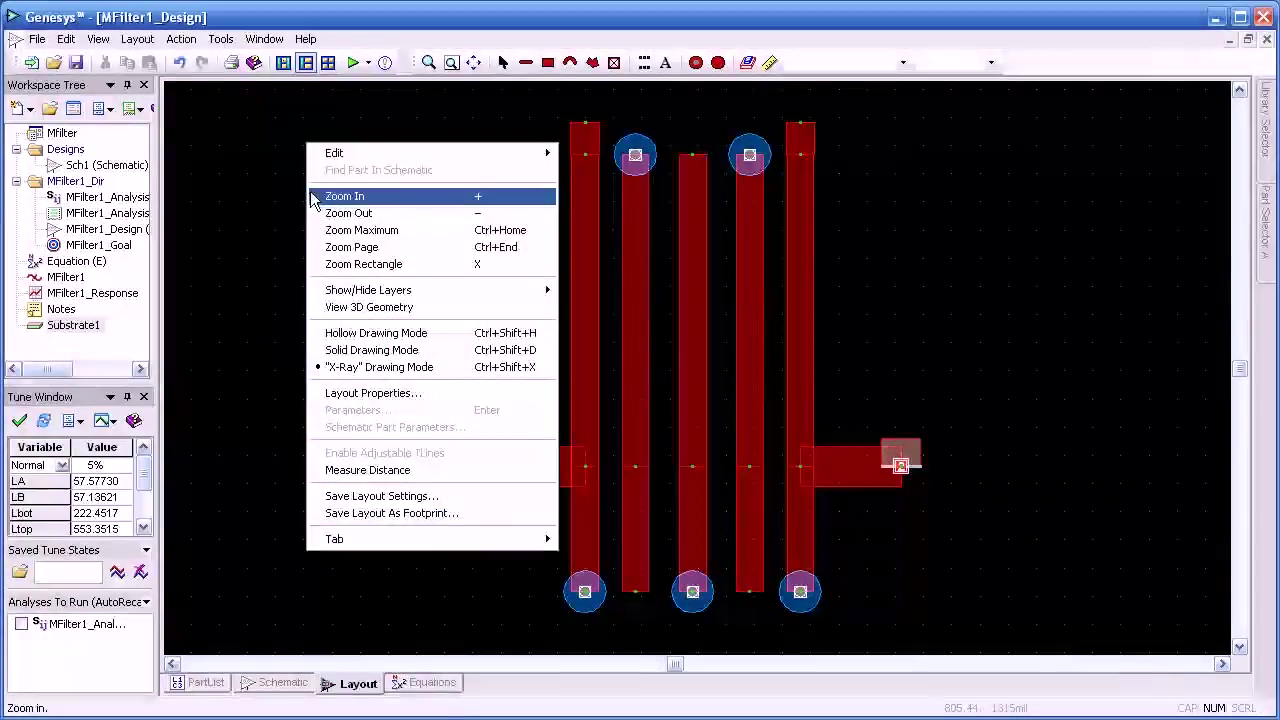
pyautogui.moveTo(372, 290)
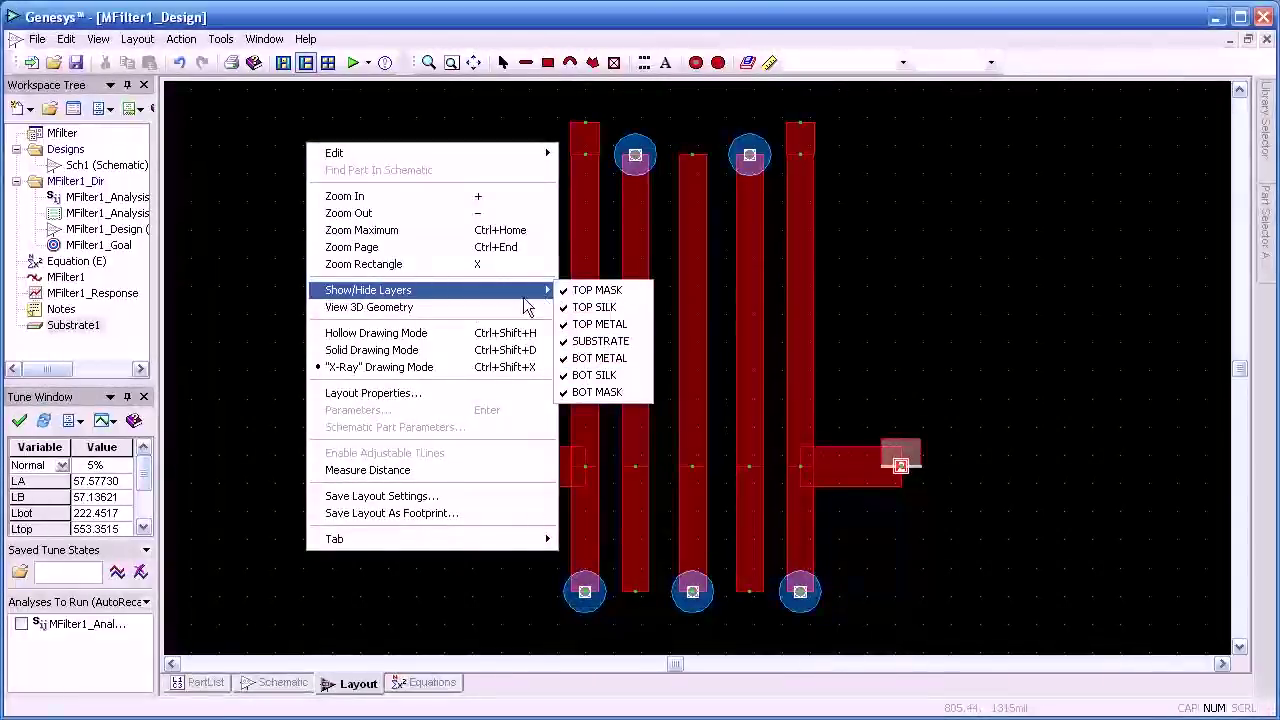
pyautogui.click(418, 335)
pyautogui.rightClick(288, 285)
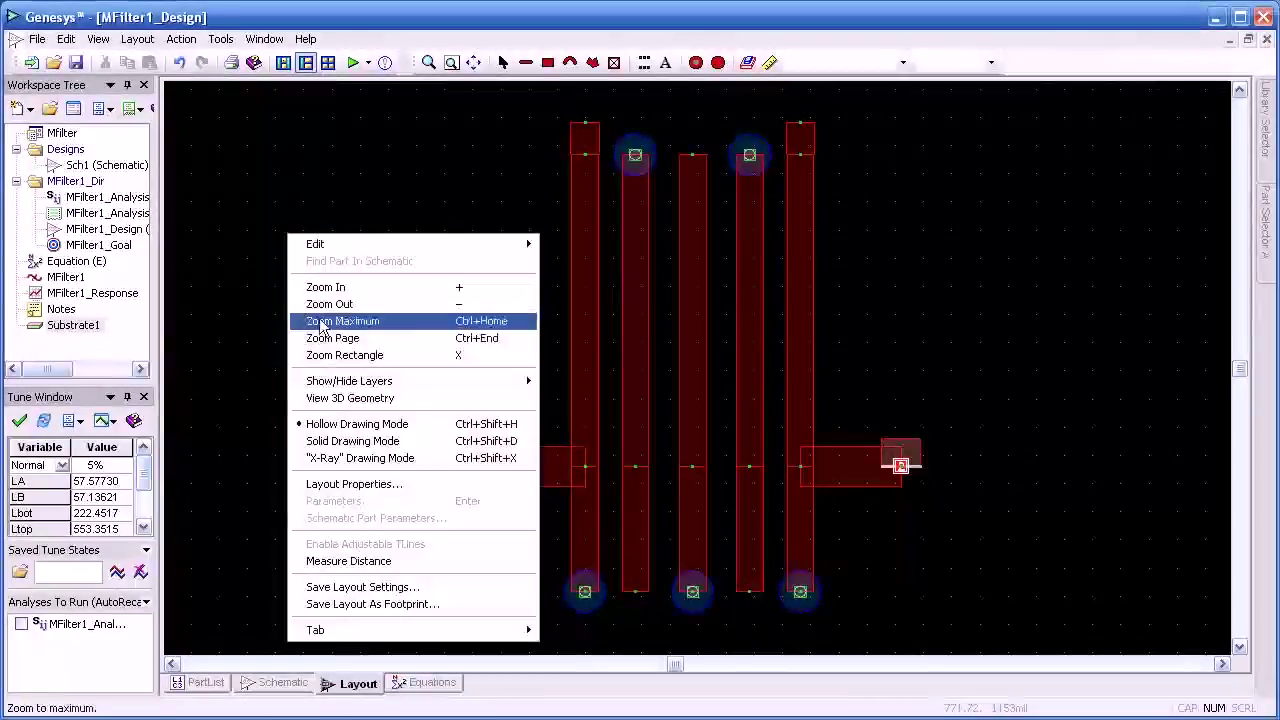
pyautogui.click(352, 441)
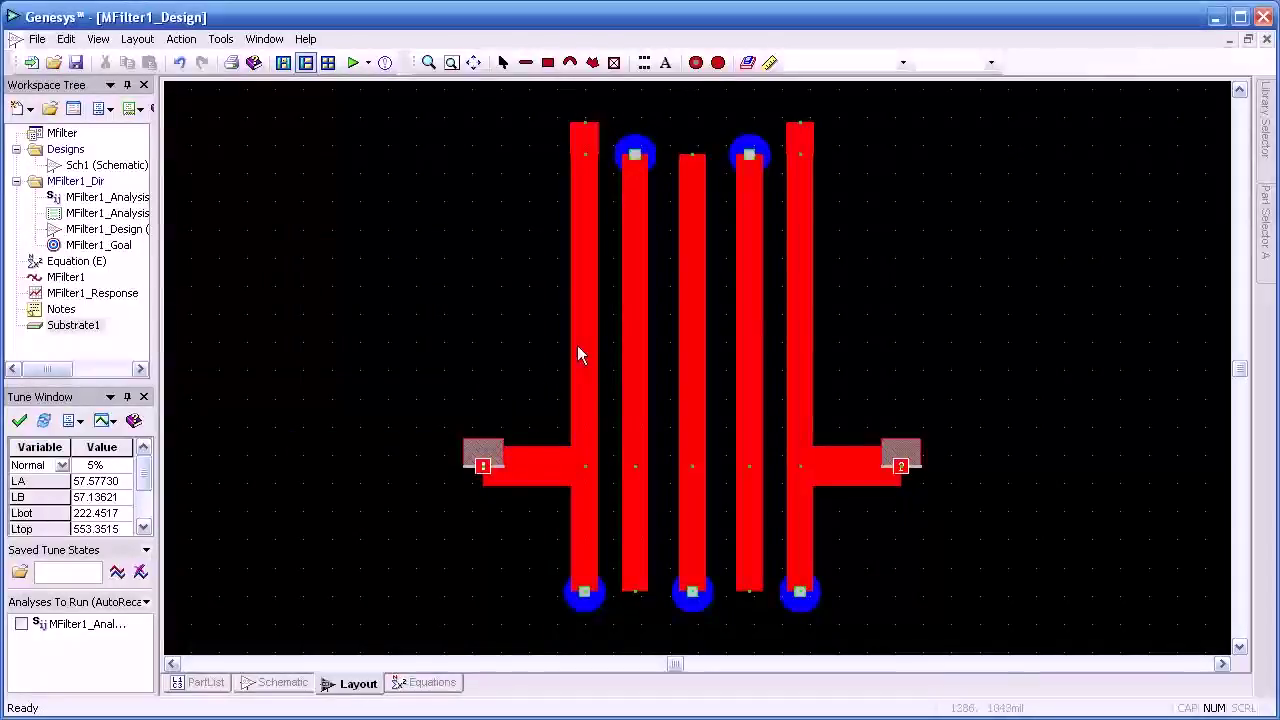
pyautogui.rightClick(292, 205)
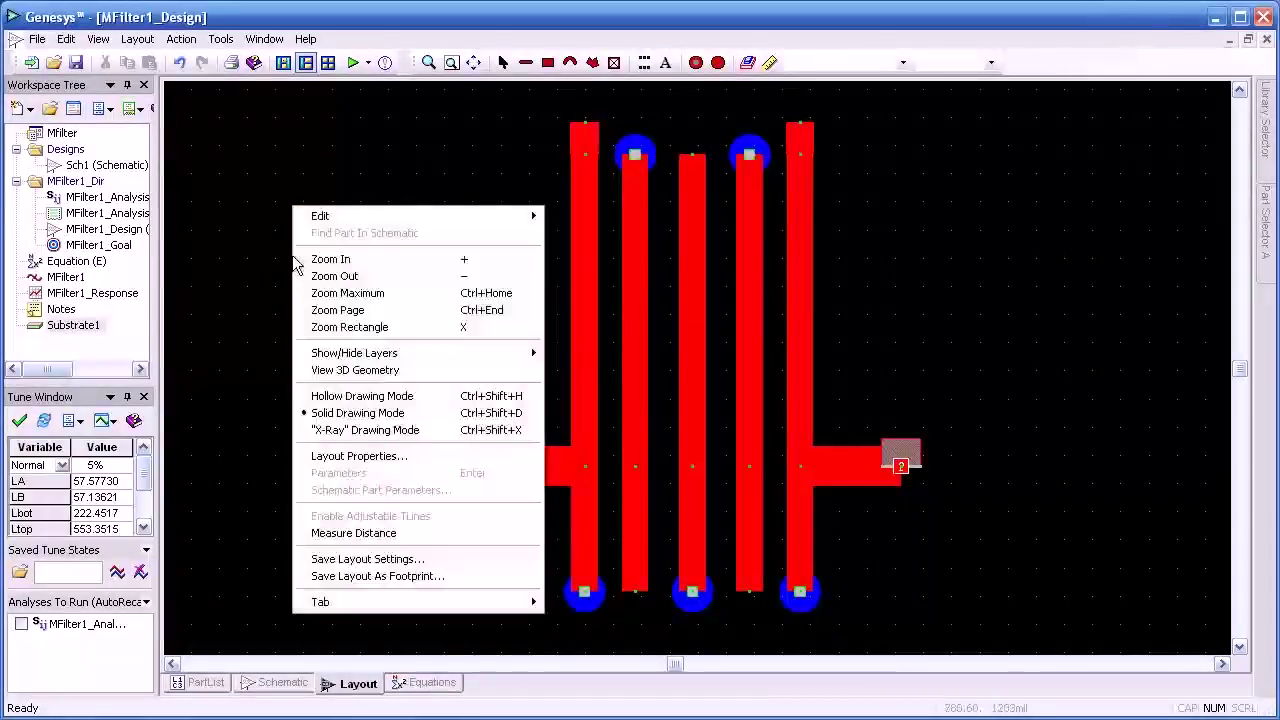
pyautogui.click(362, 430)
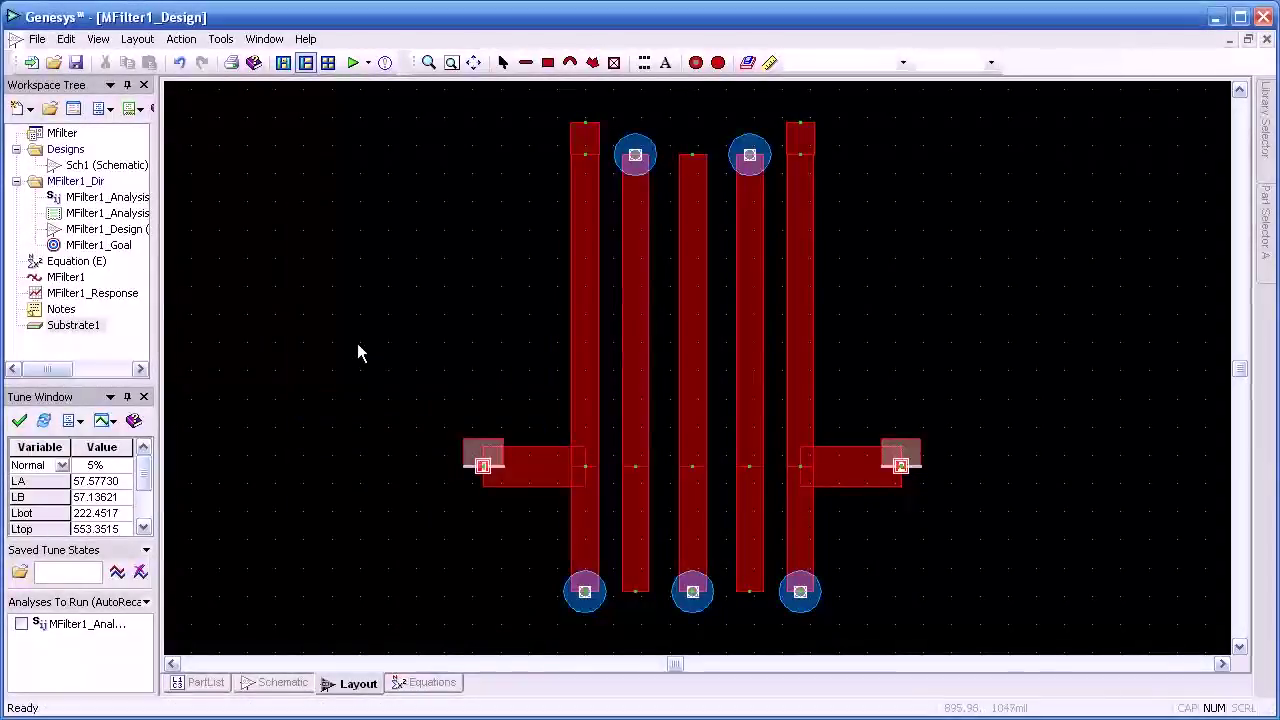
pyautogui.rightClick(347, 328)
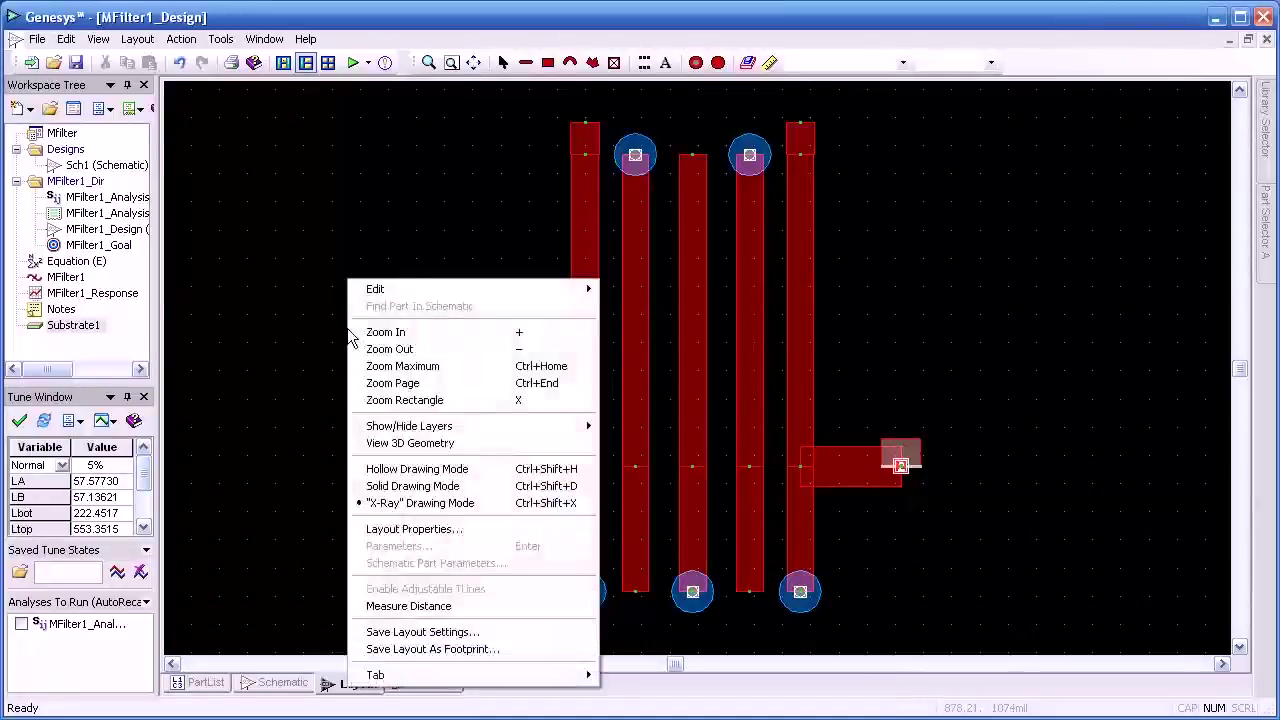
pyautogui.click(382, 530)
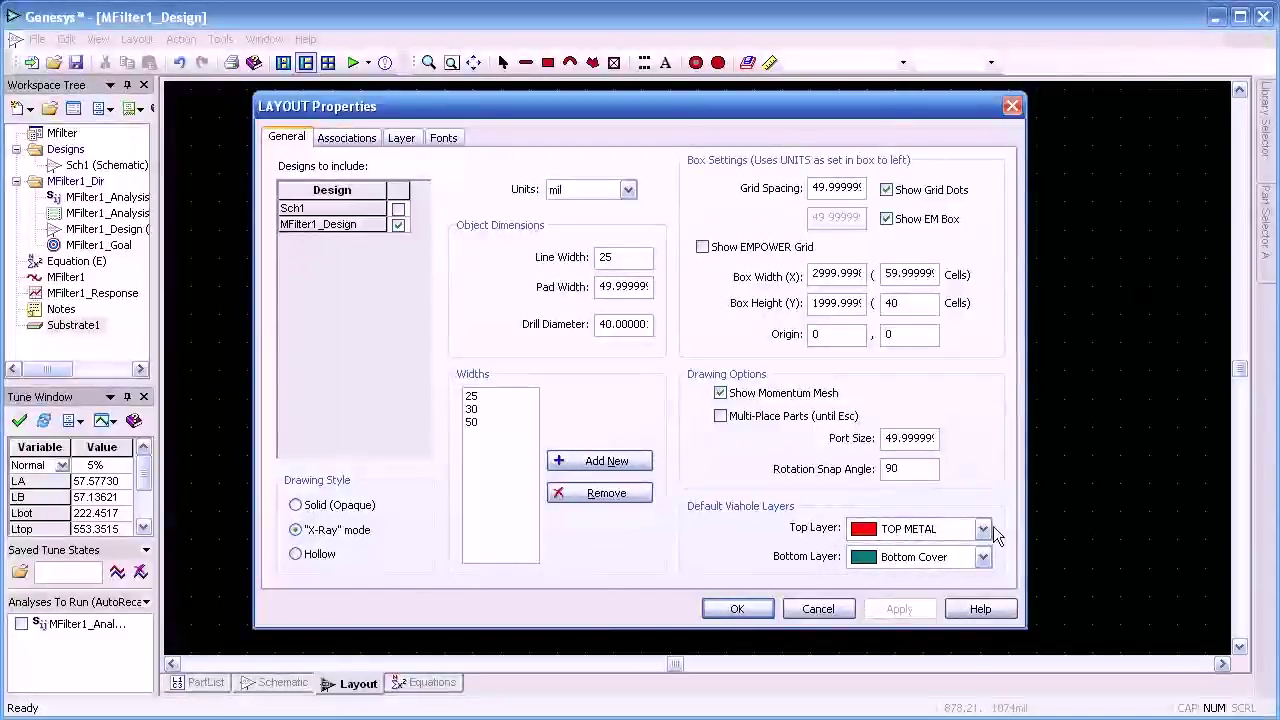
# Leave Bottom Cover as the bottom via-hole layer and view the element-to-footprint associations
pyautogui.click(982, 557)
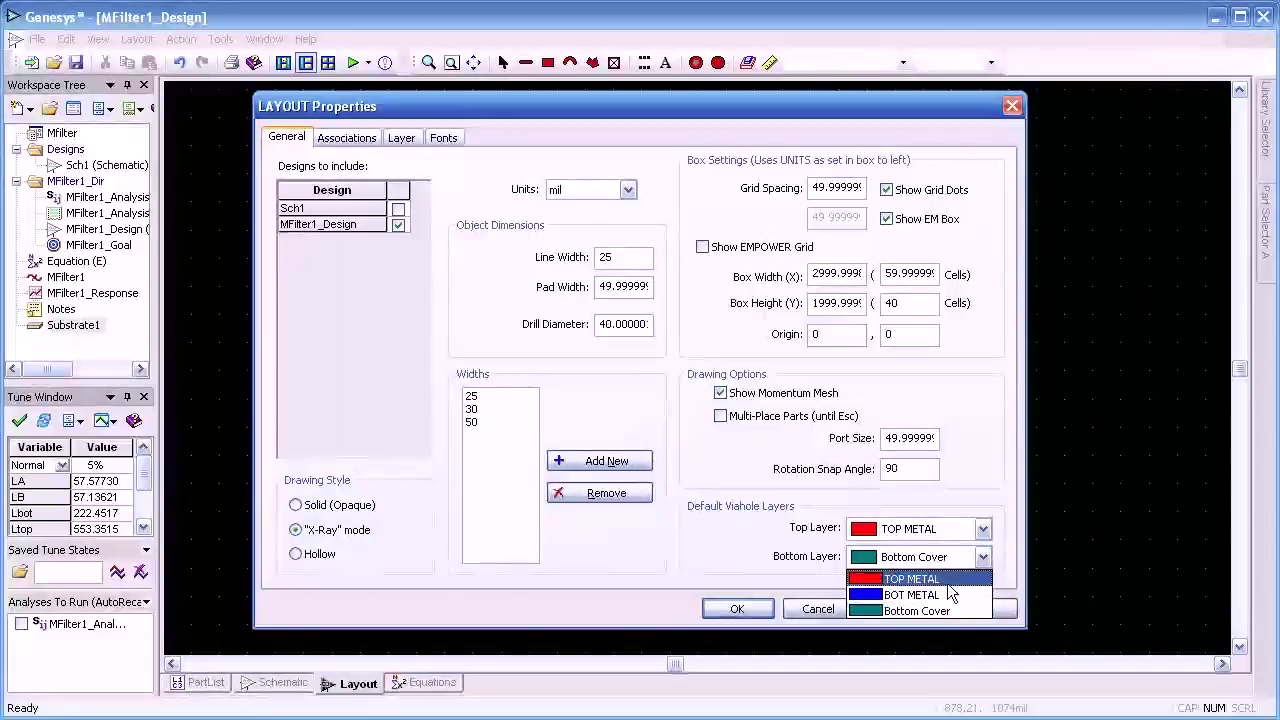
pyautogui.click(983, 558)
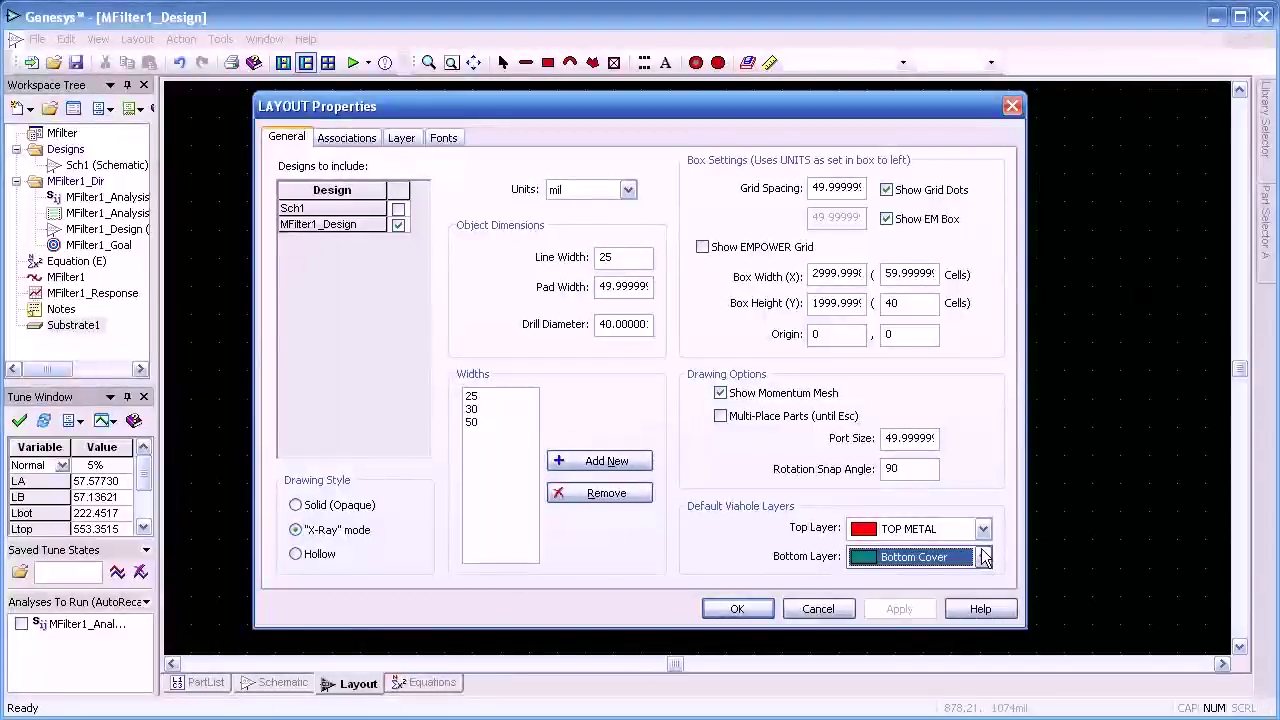
pyautogui.click(348, 138)
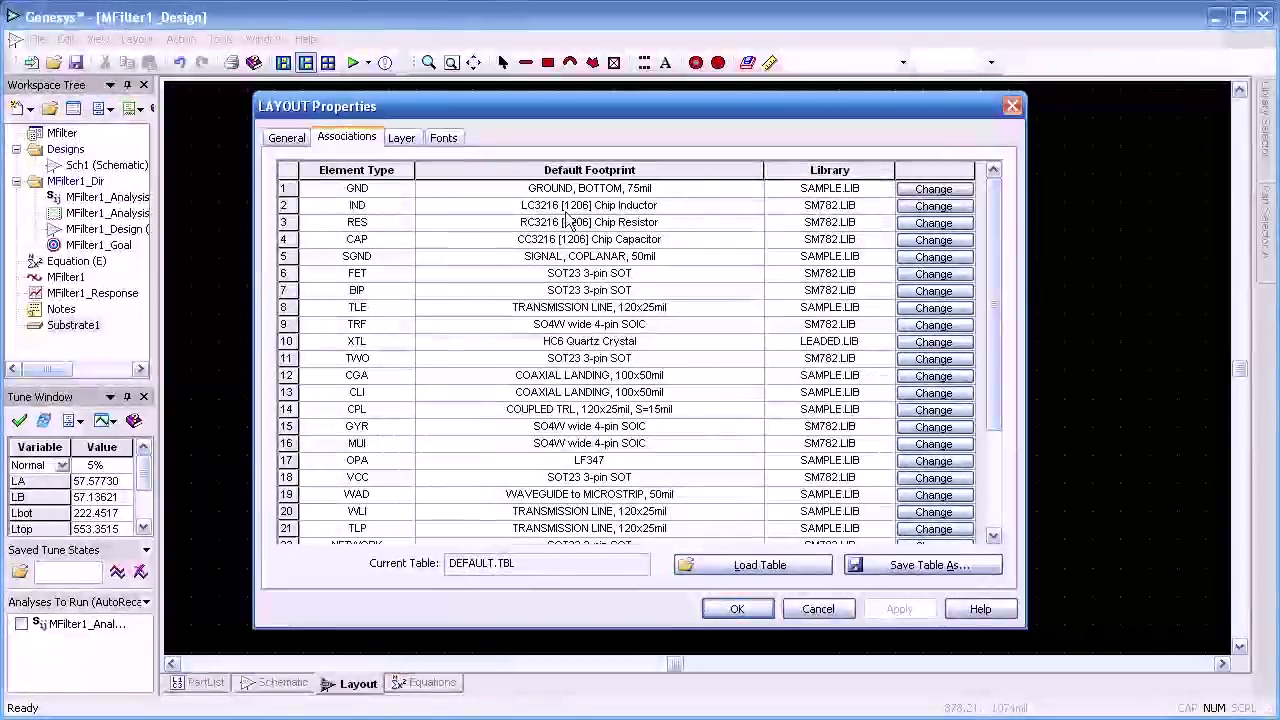
# Assign IND the CC1608 [0603] Chip Capacitor footprint from SM782.LIB, then view the Layer settings
pyautogui.click(630, 208)
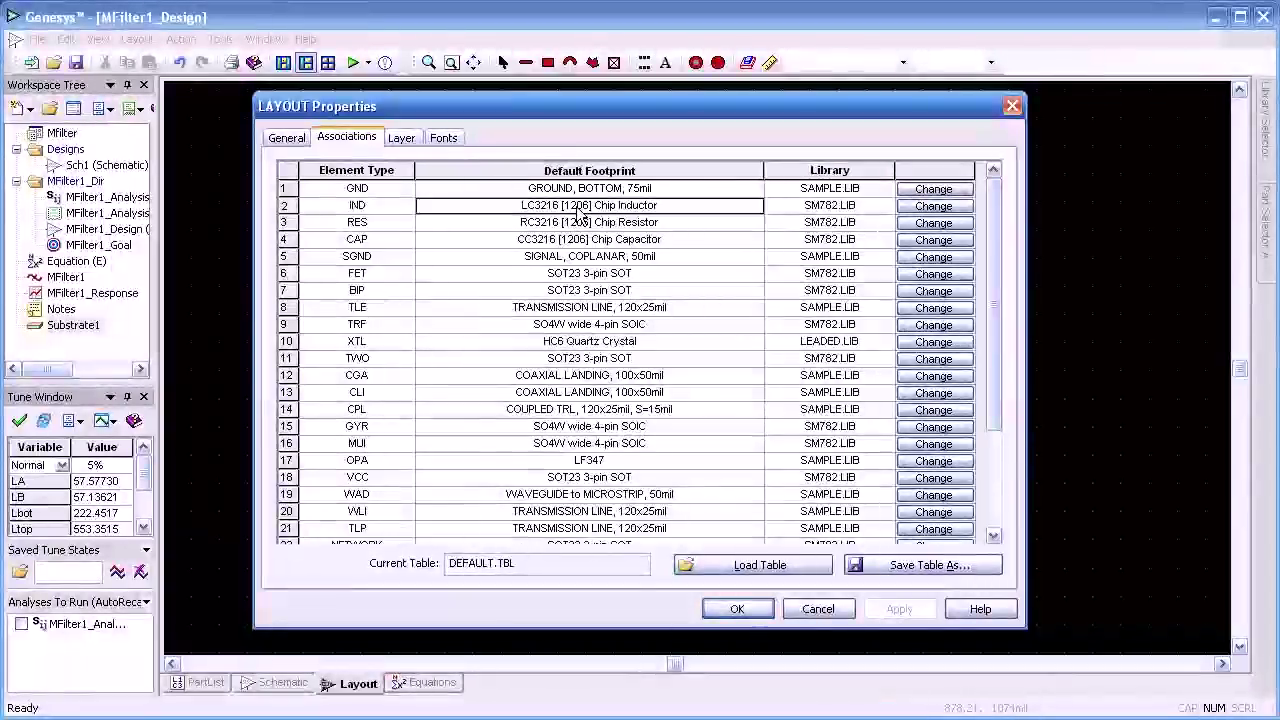
pyautogui.doubleClick(642, 212)
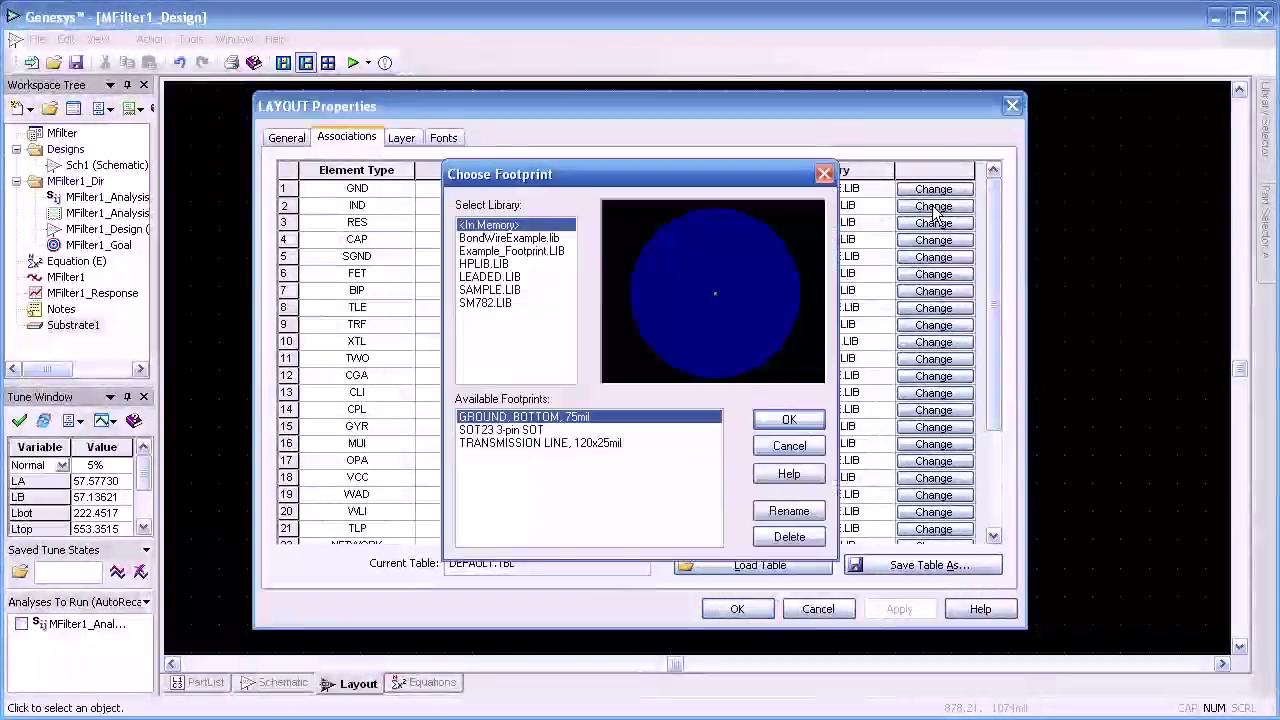
pyautogui.click(490, 303)
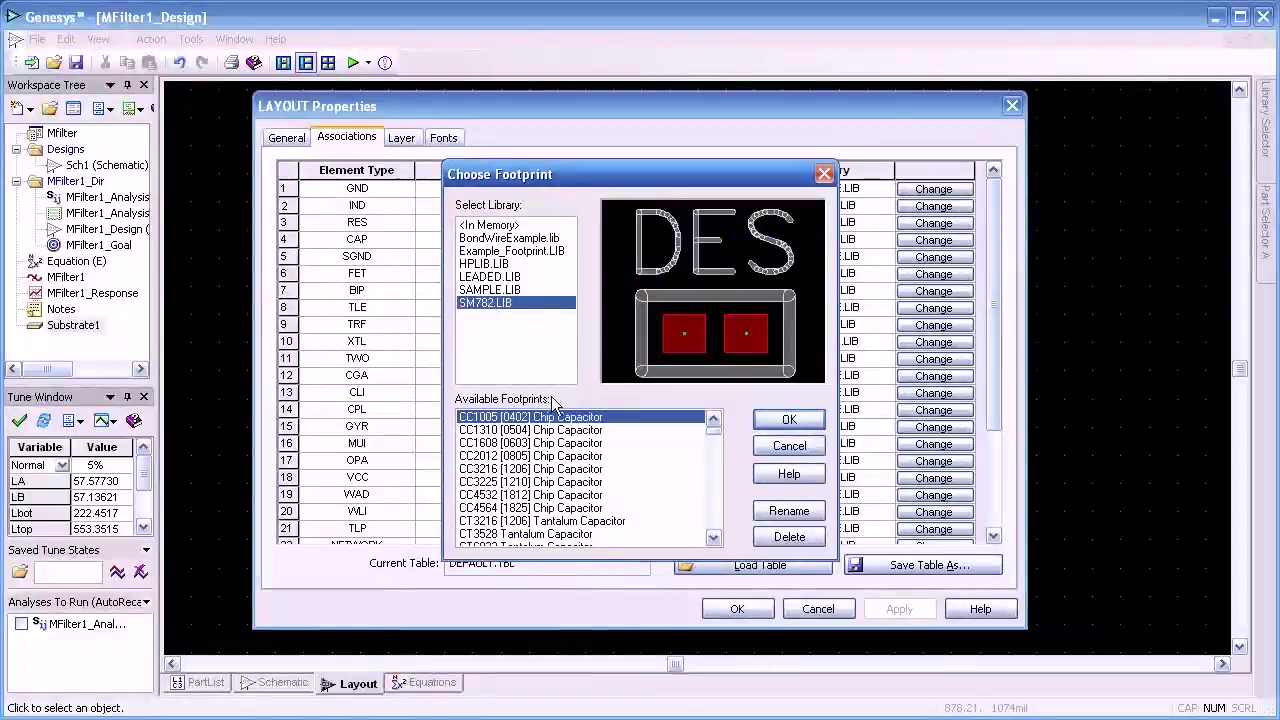
pyautogui.doubleClick(526, 444)
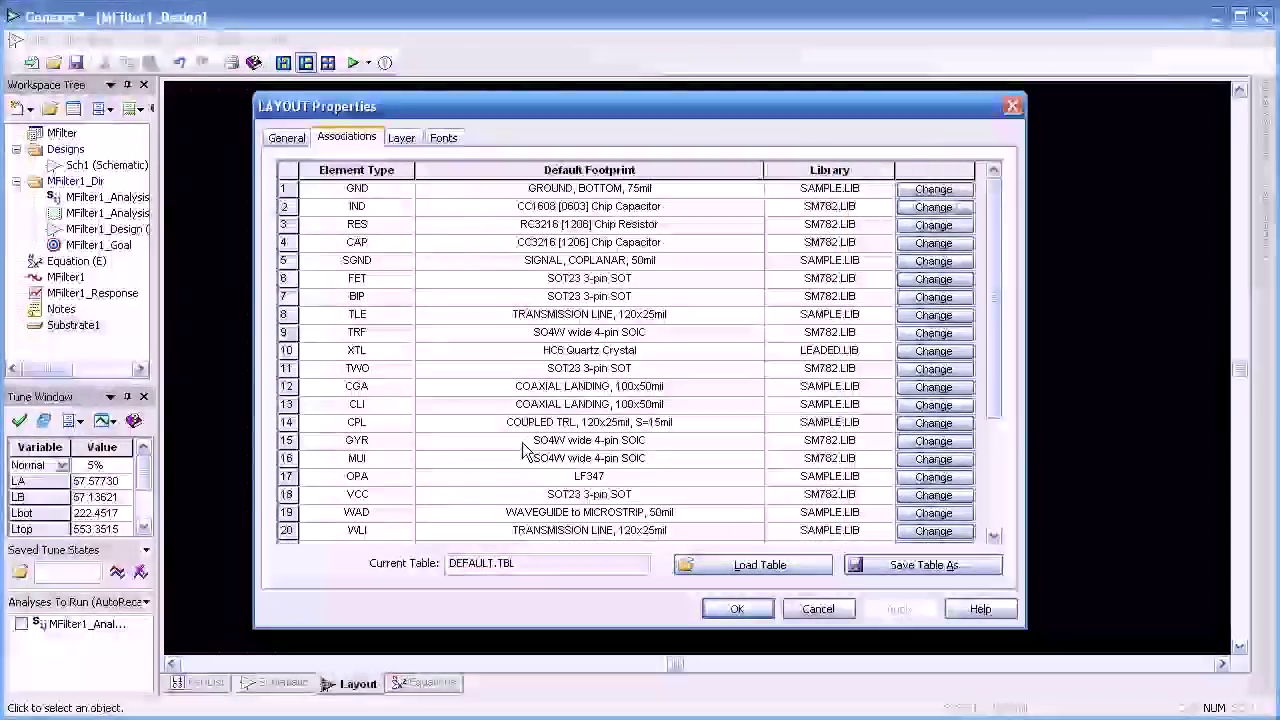
pyautogui.click(588, 210)
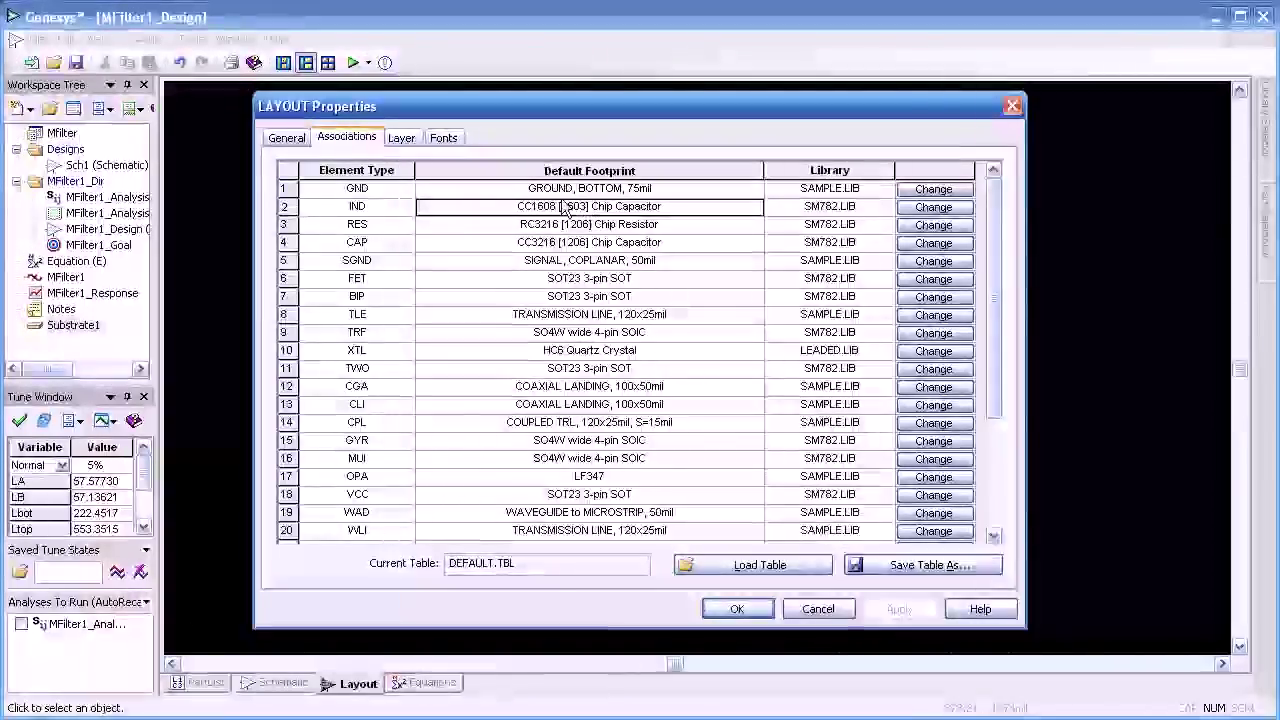
pyautogui.click(401, 138)
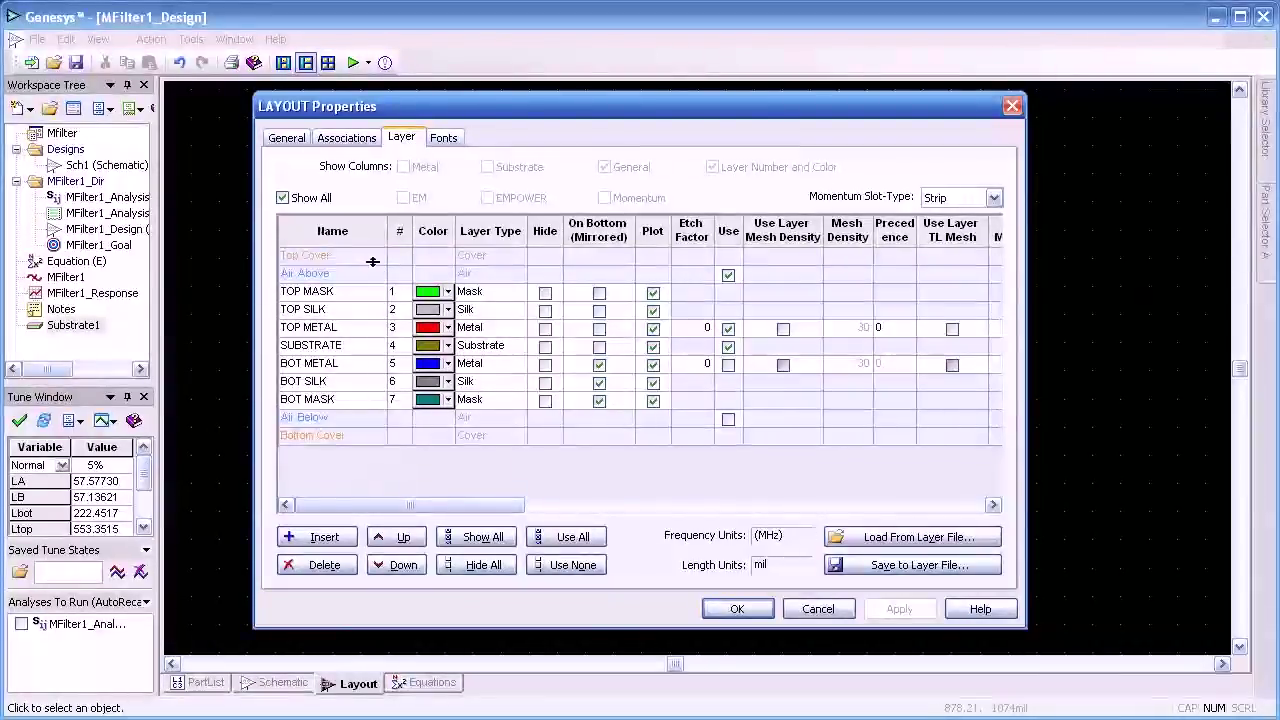
# Switch Top Cover's type to Electrical and back to Open, then cancel the layout properties
pyautogui.click(361, 291)
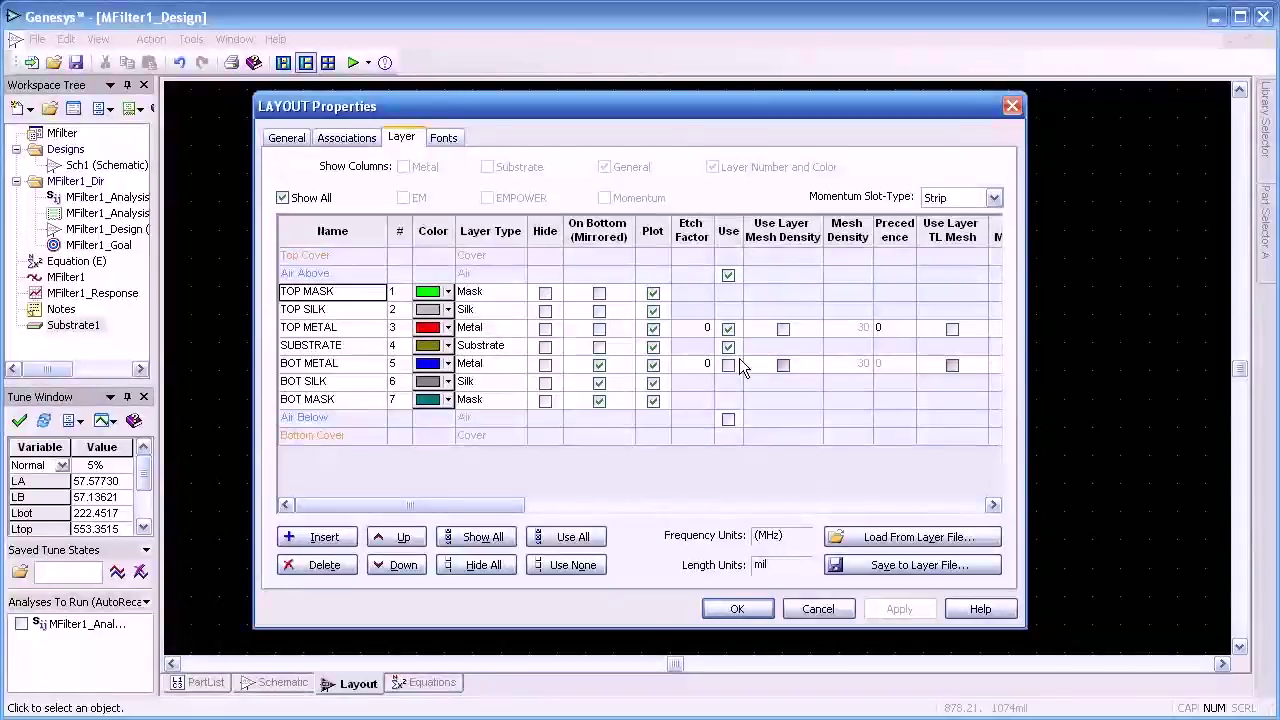
pyautogui.press('capslock')
pyautogui.moveTo(492, 506); pyautogui.dragTo(799, 501)
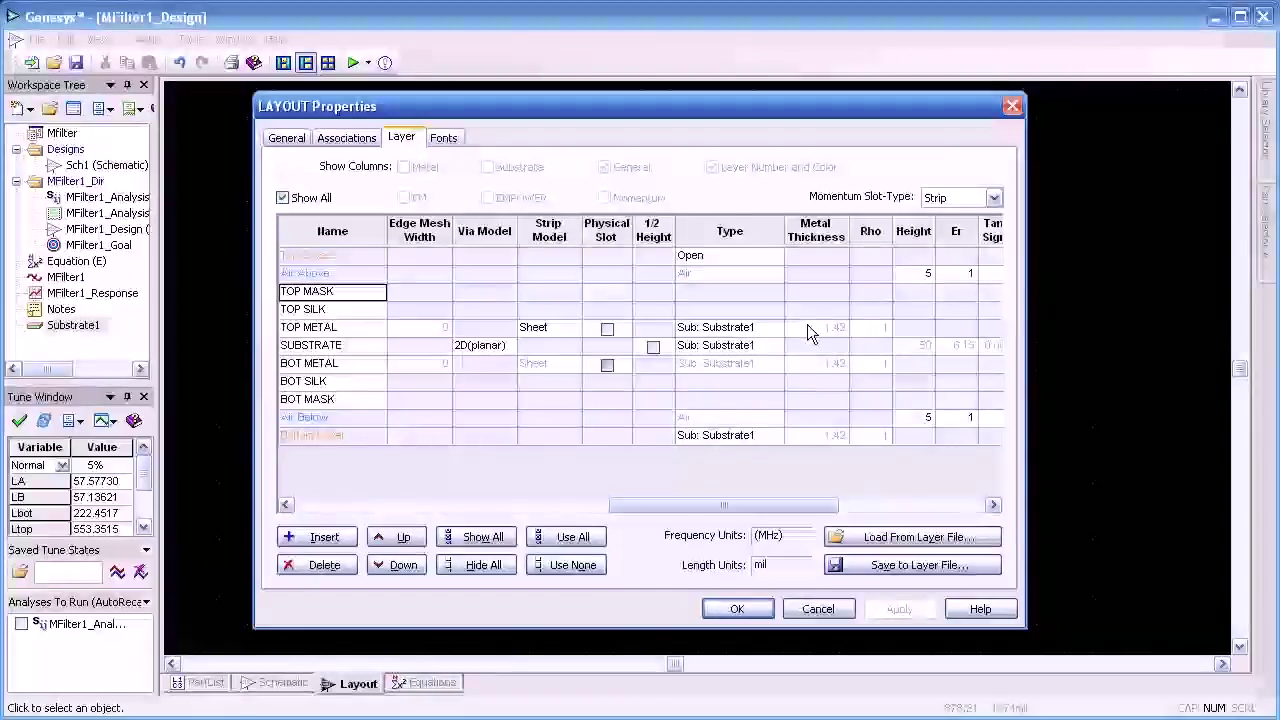
pyautogui.click(743, 257)
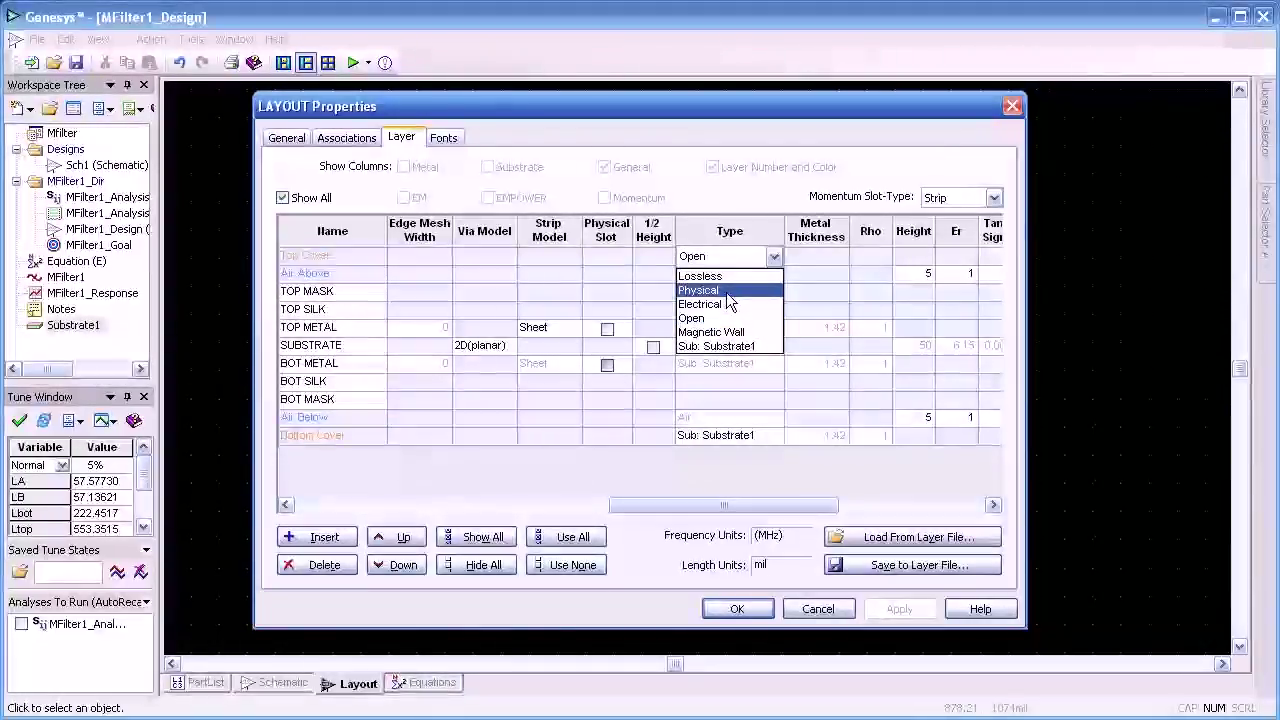
pyautogui.click(724, 304)
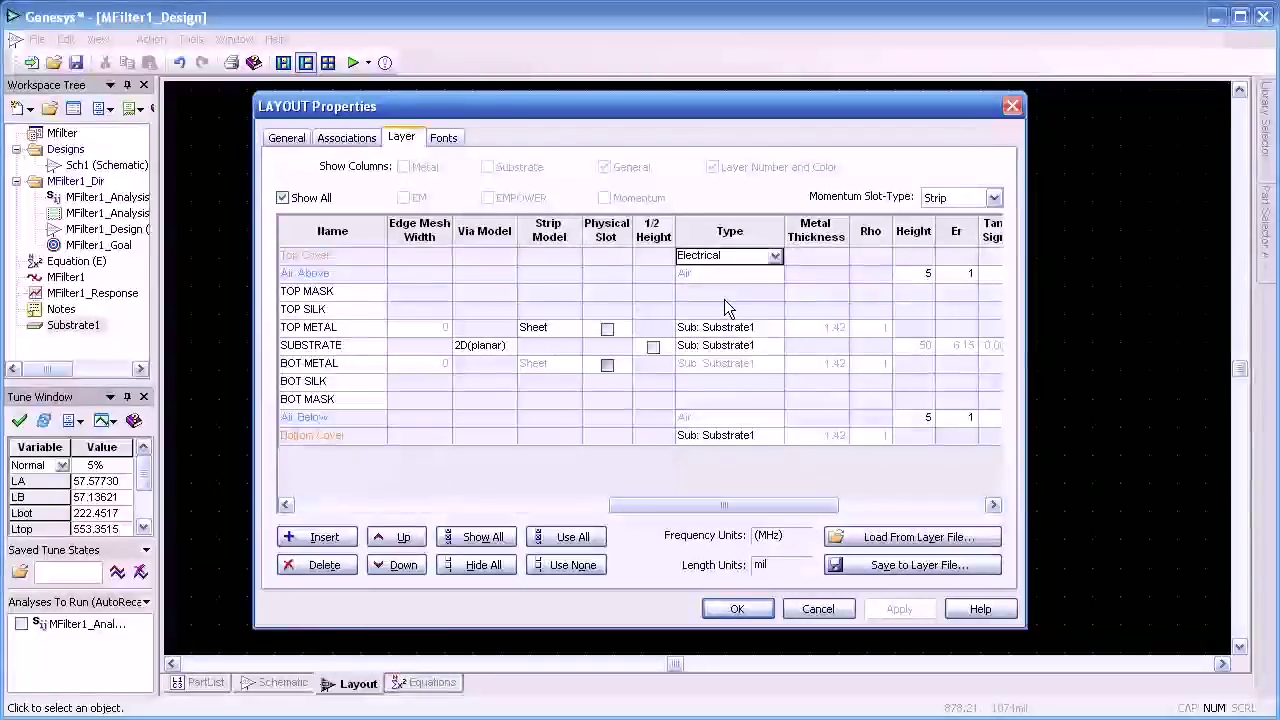
pyautogui.click(774, 257)
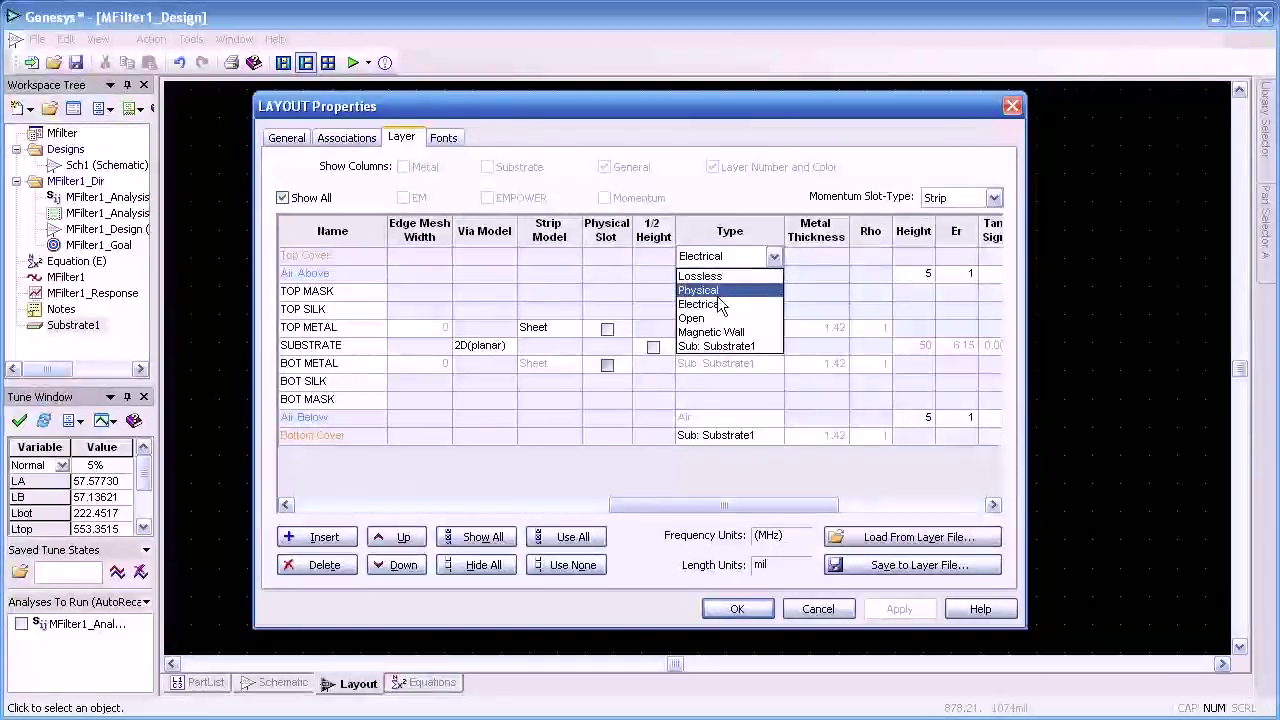
pyautogui.click(714, 318)
pyautogui.moveTo(732, 502); pyautogui.dragTo(873, 497)
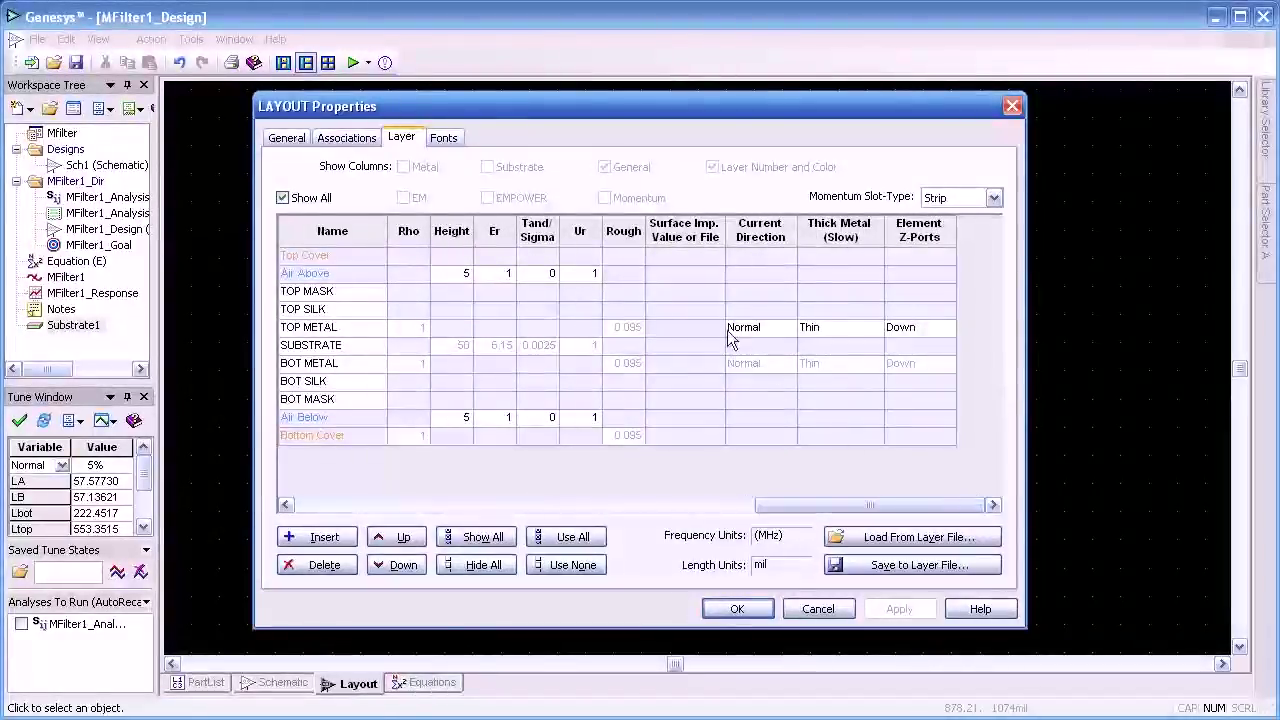
pyautogui.click(787, 612)
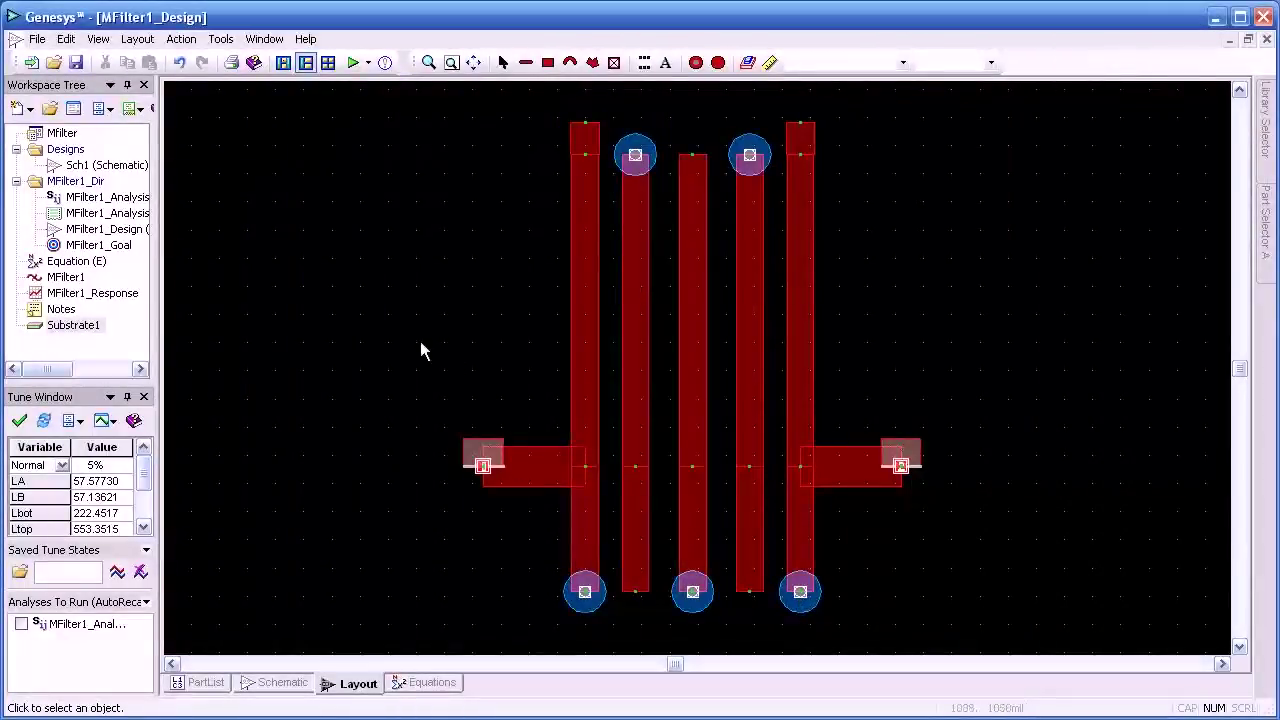
pyautogui.press('r')
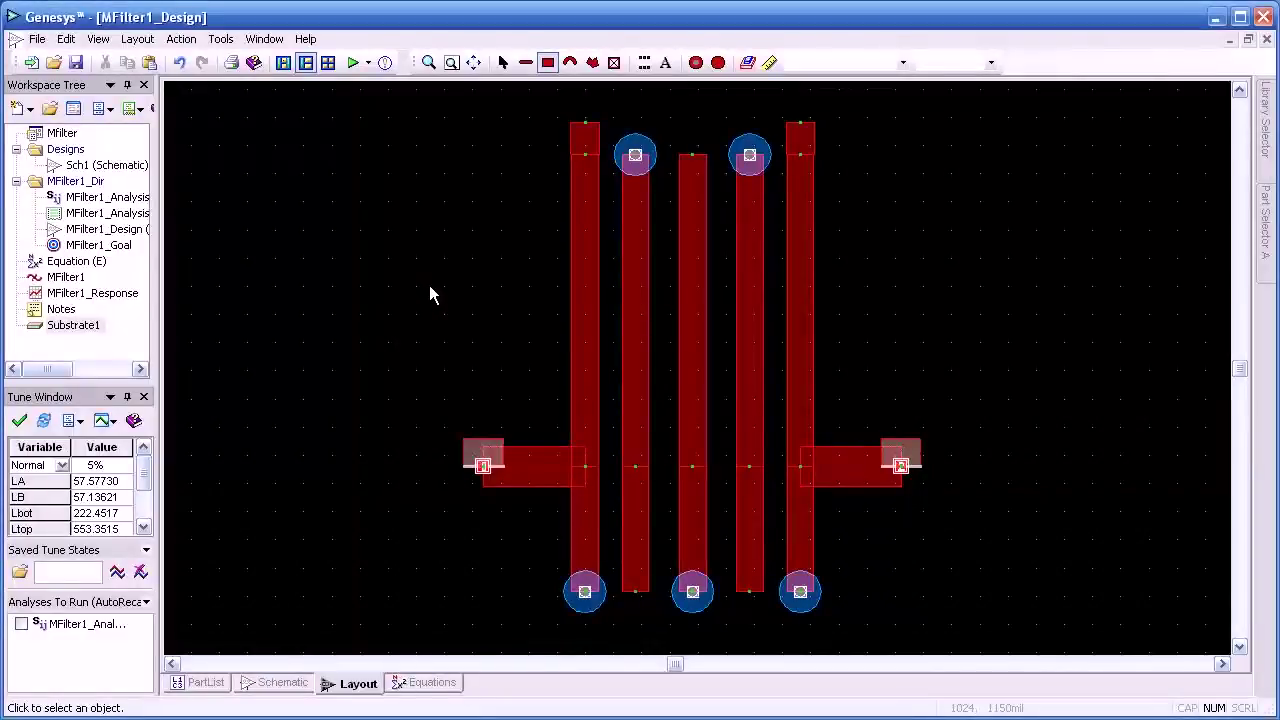
pyautogui.click(527, 68)
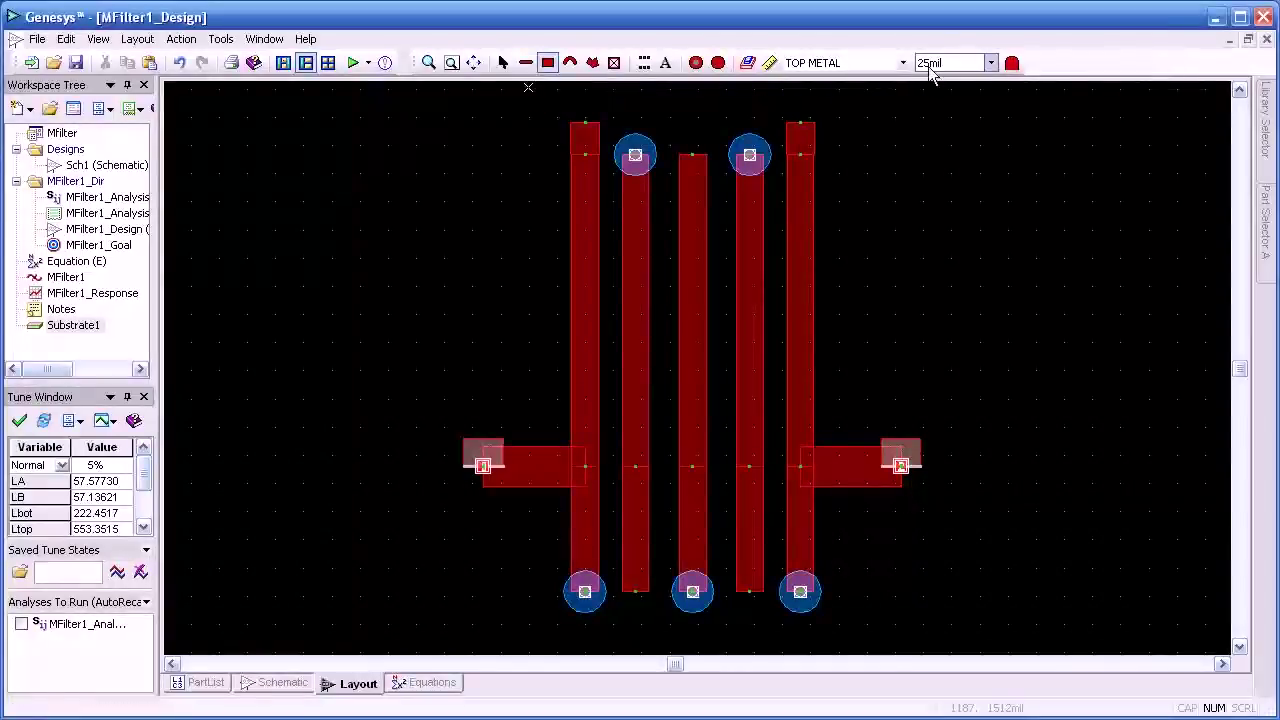
pyautogui.click(992, 64)
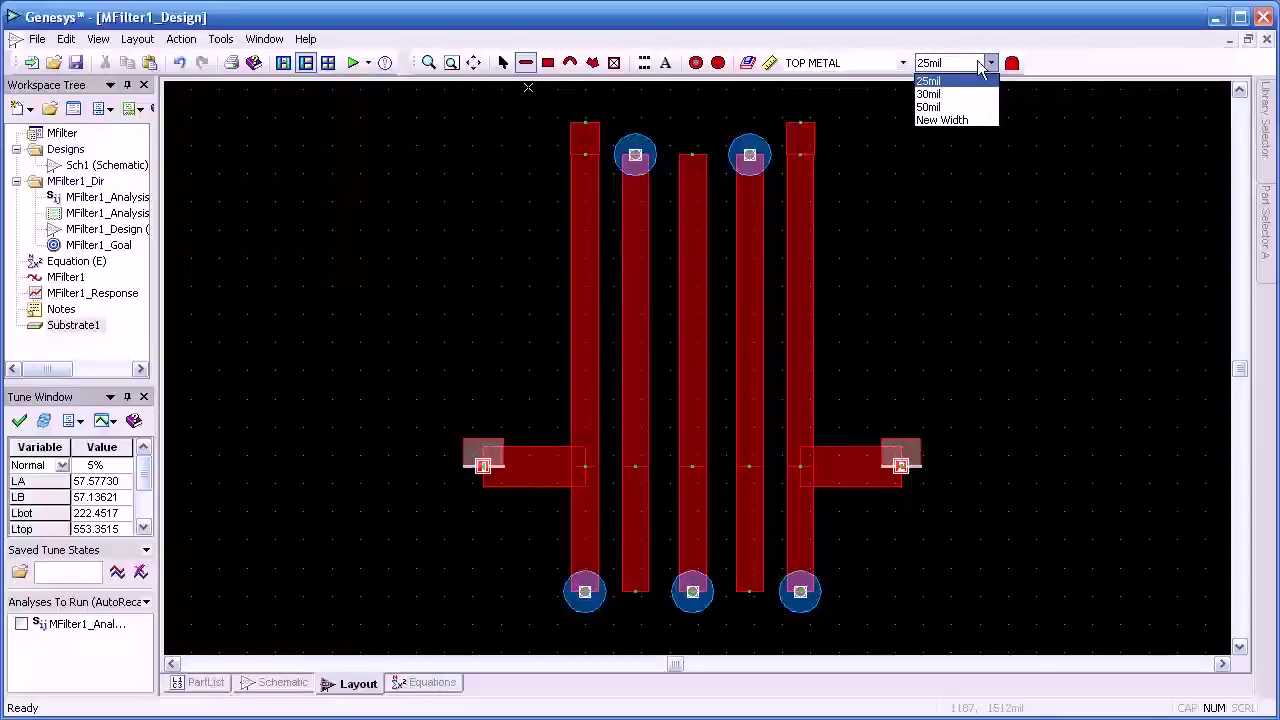
pyautogui.click(1012, 64)
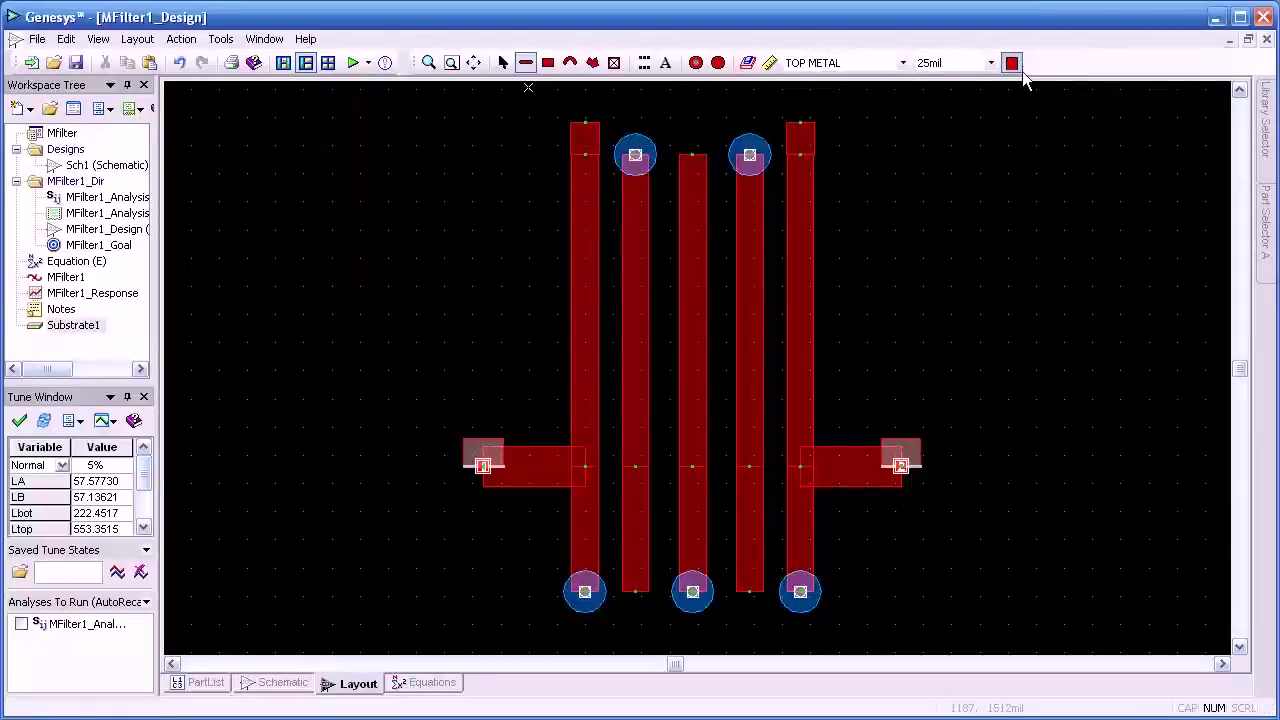
pyautogui.click(1013, 64)
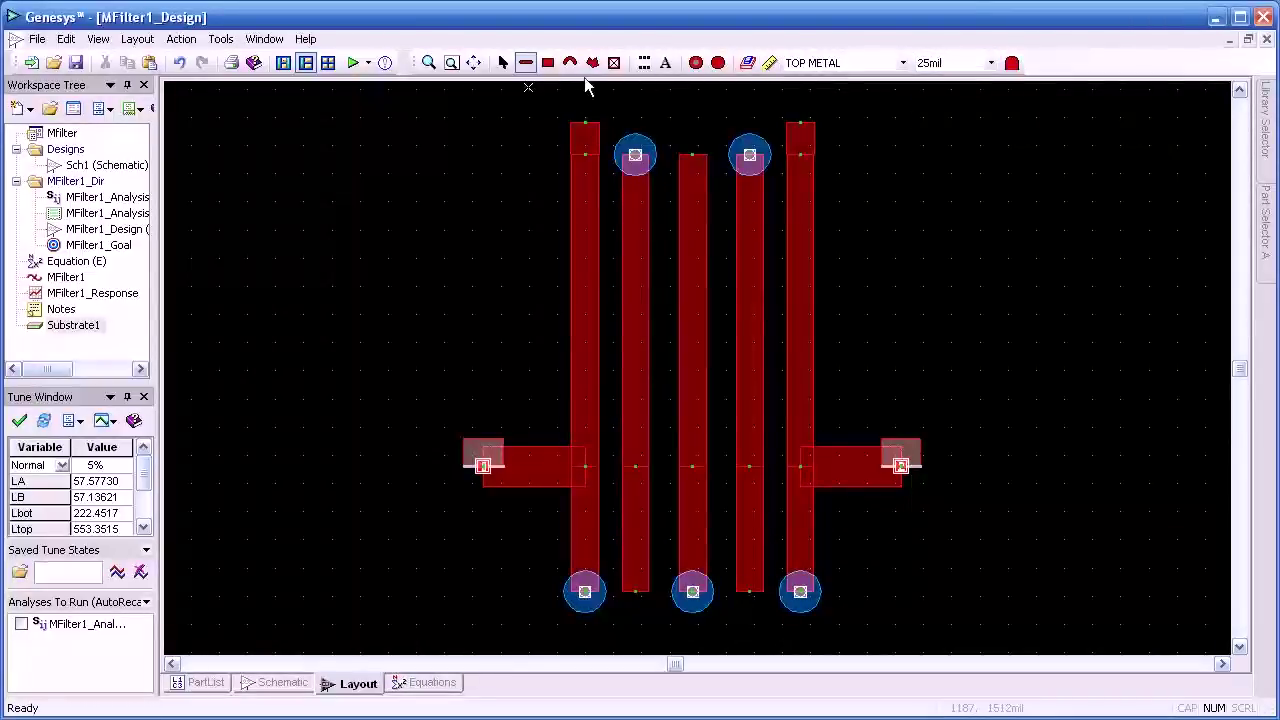
pyautogui.click(549, 63)
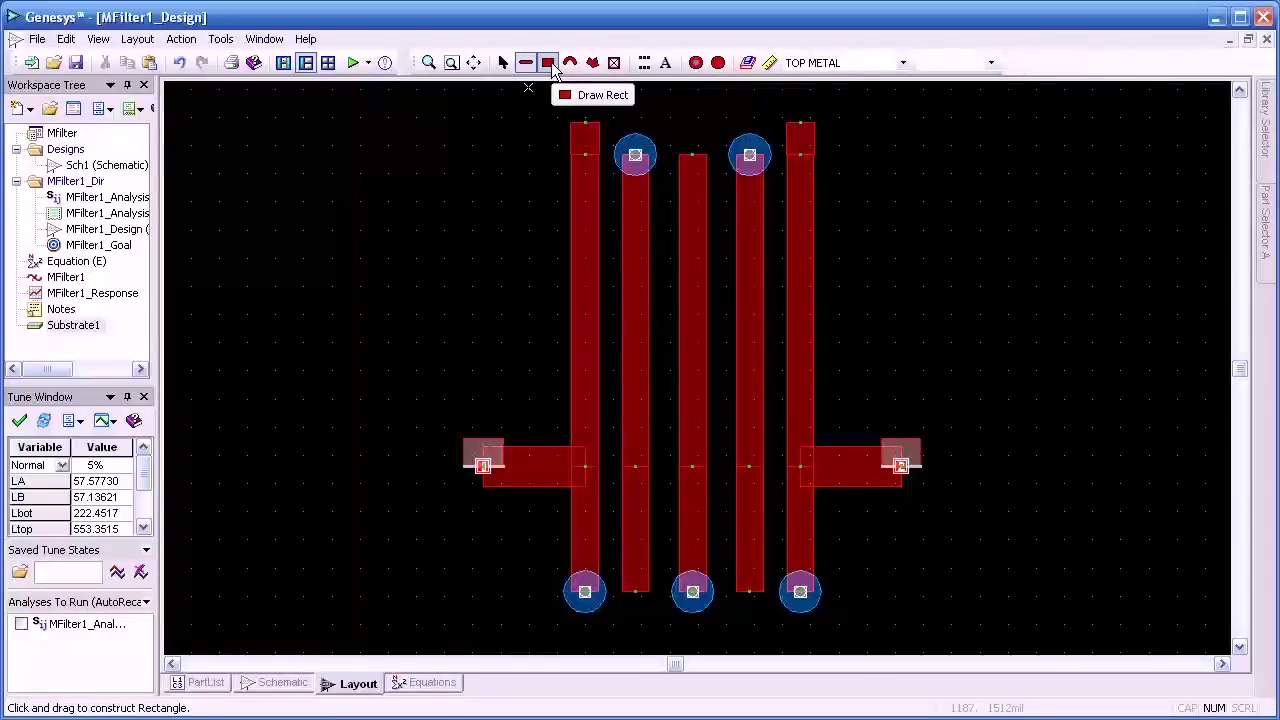
pyautogui.click(569, 63)
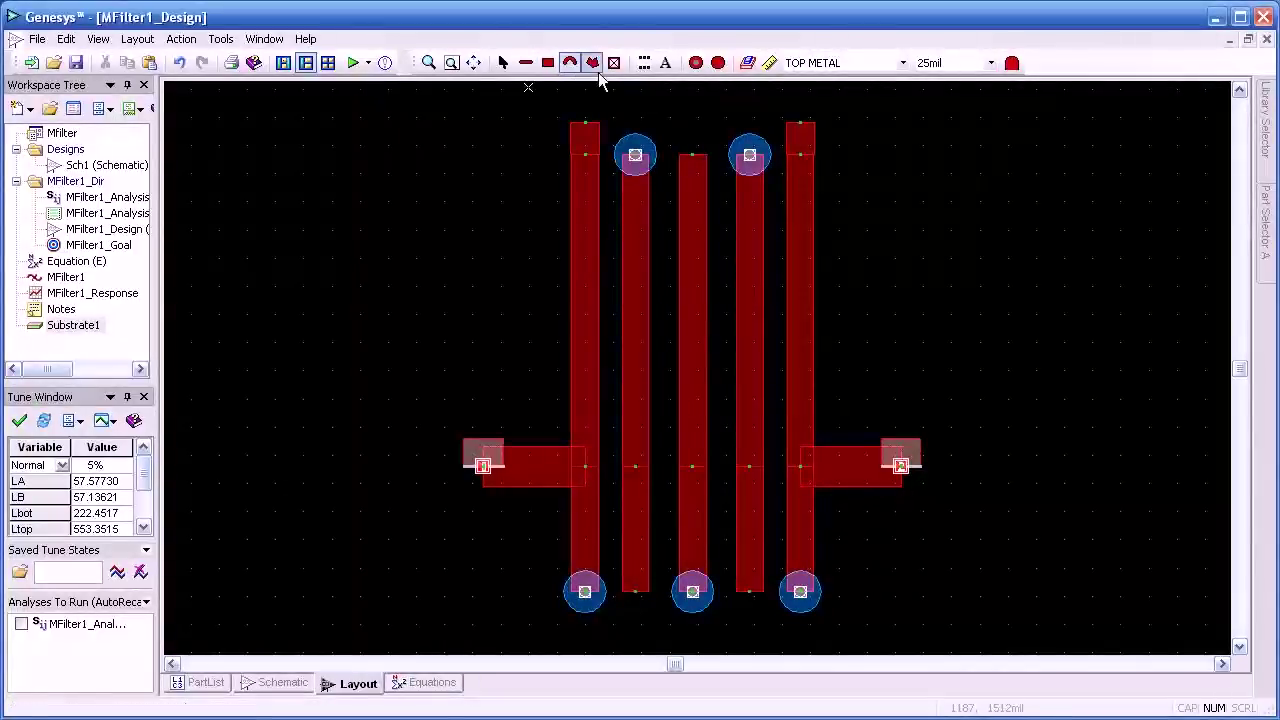
pyautogui.moveTo(905, 172); pyautogui.dragTo(1092, 172)
pyautogui.click(1006, 244)
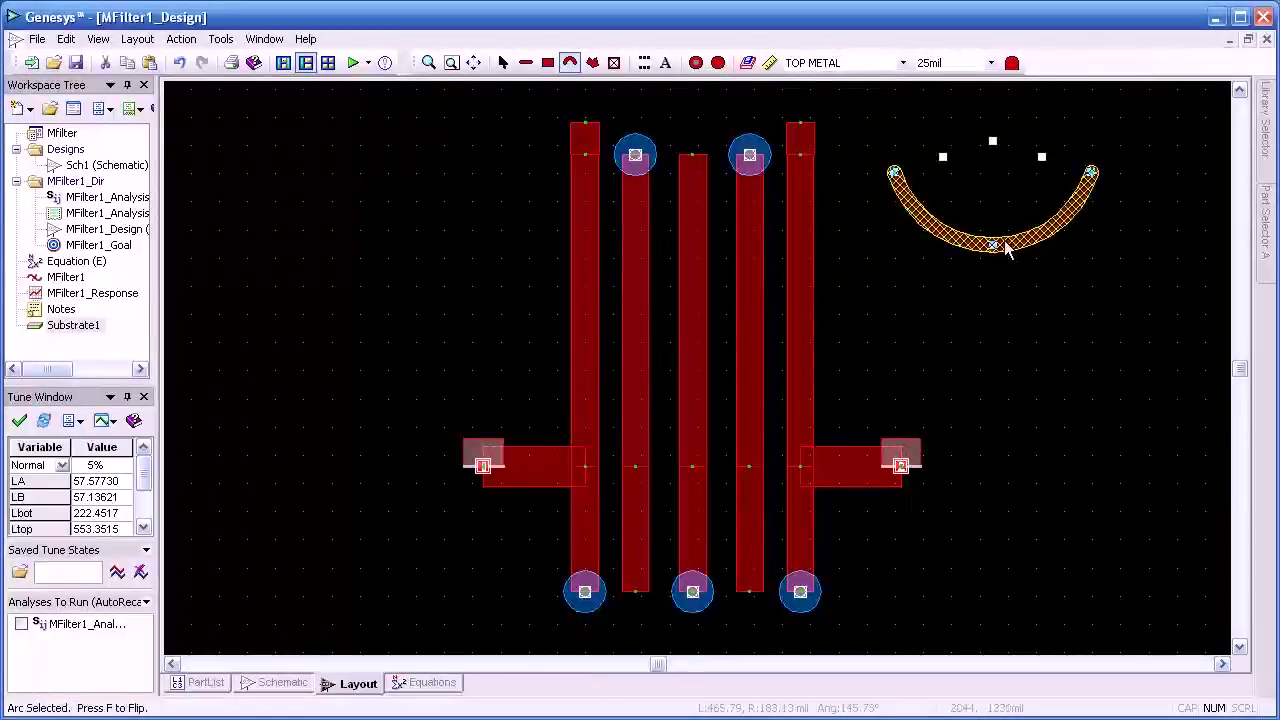
pyautogui.press('Delete')
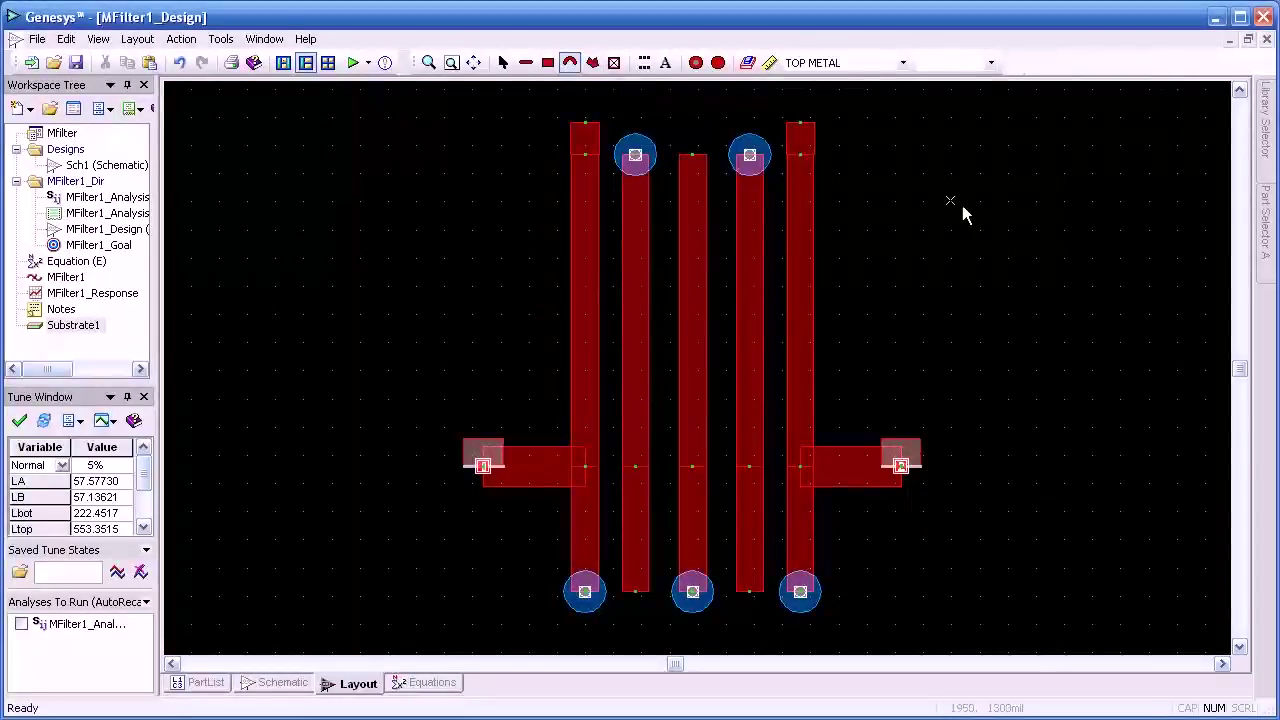
pyautogui.click(1007, 174)
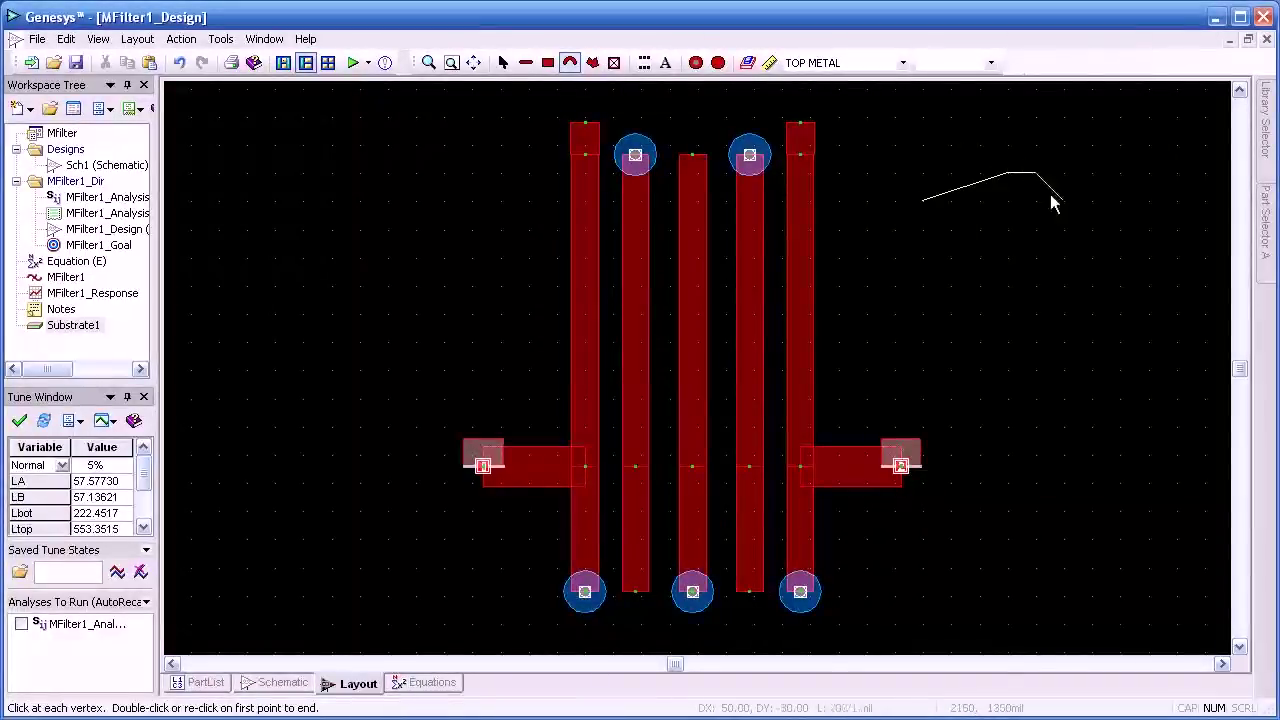
pyautogui.click(1118, 285)
pyautogui.click(1063, 313)
pyautogui.click(950, 285)
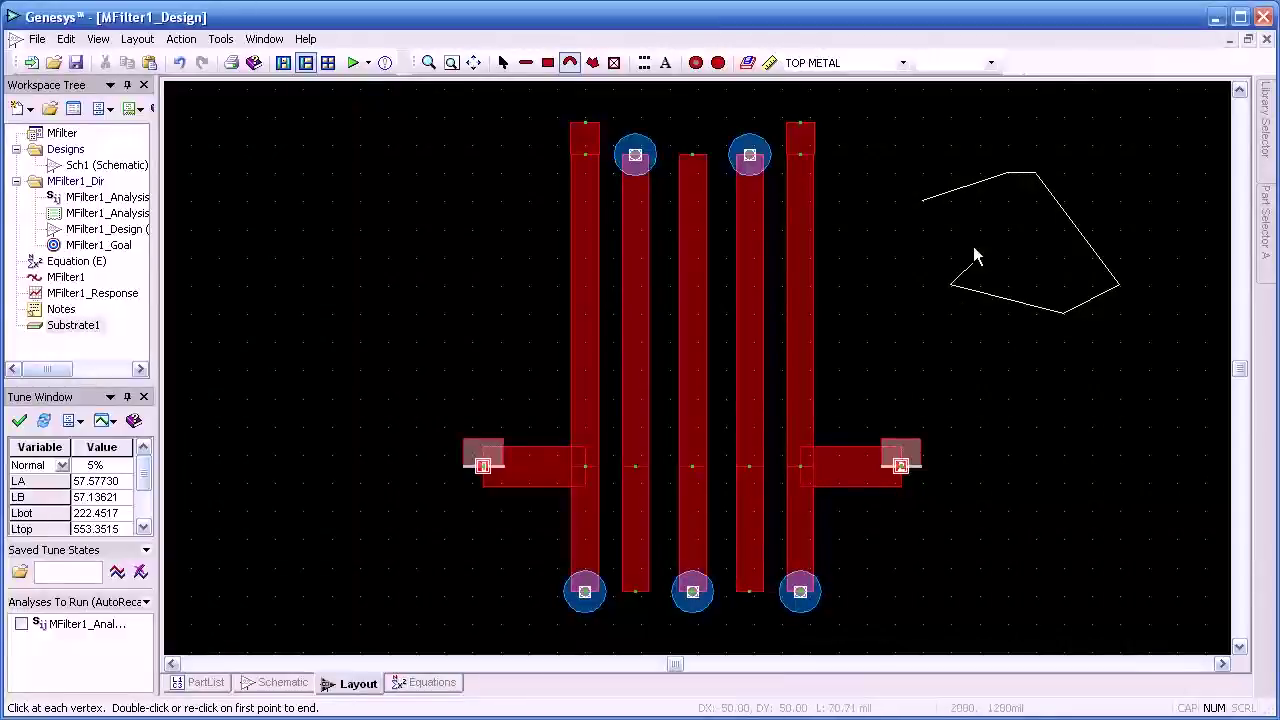
pyautogui.click(921, 202)
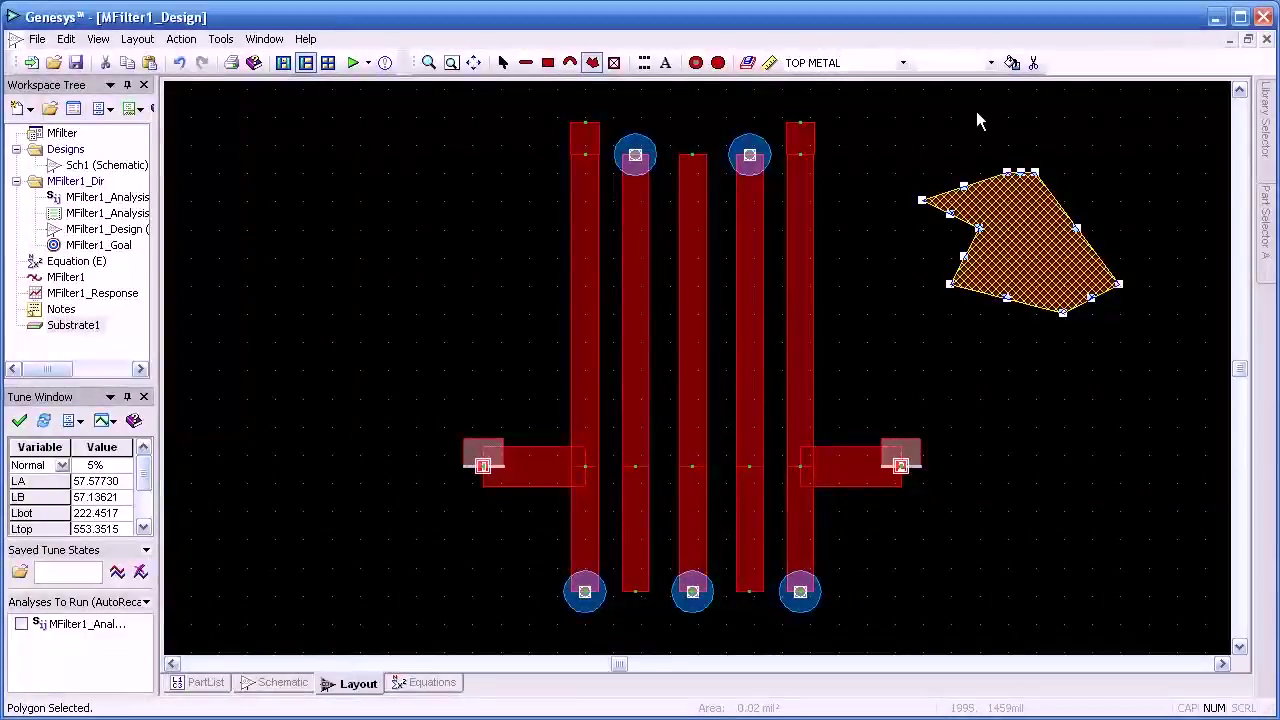
pyautogui.press('Delete')
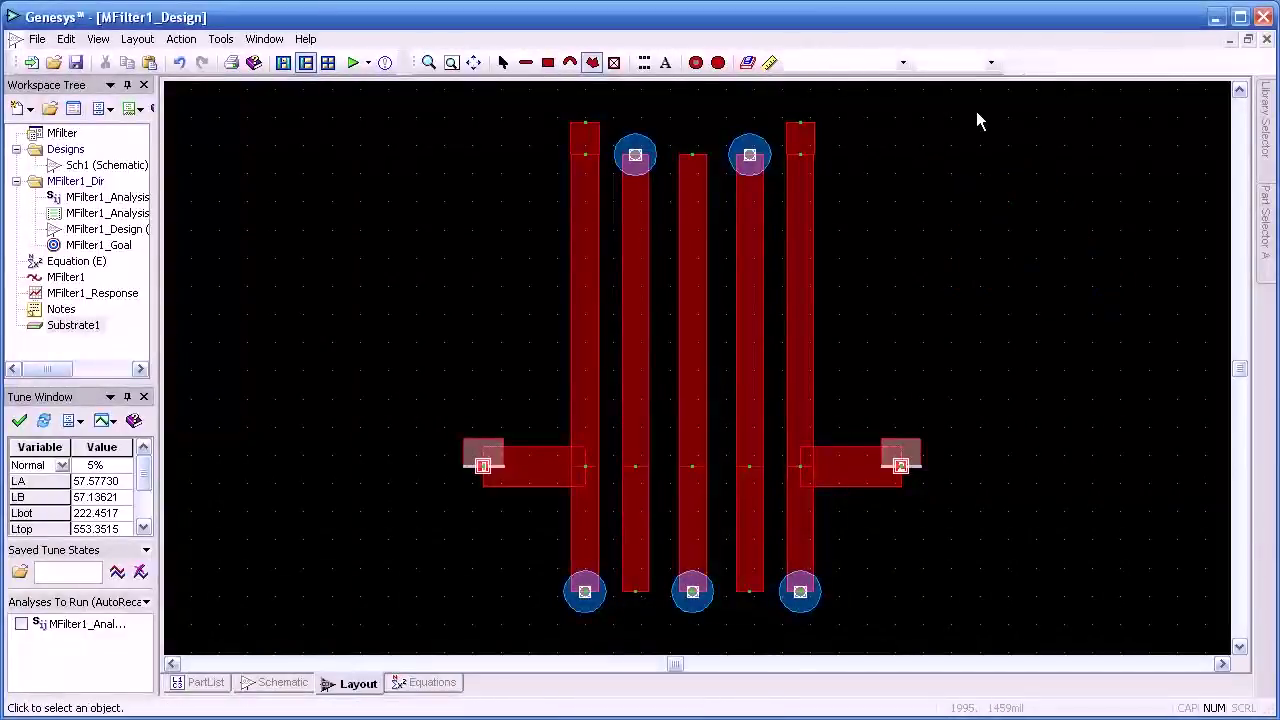
pyautogui.click(747, 63)
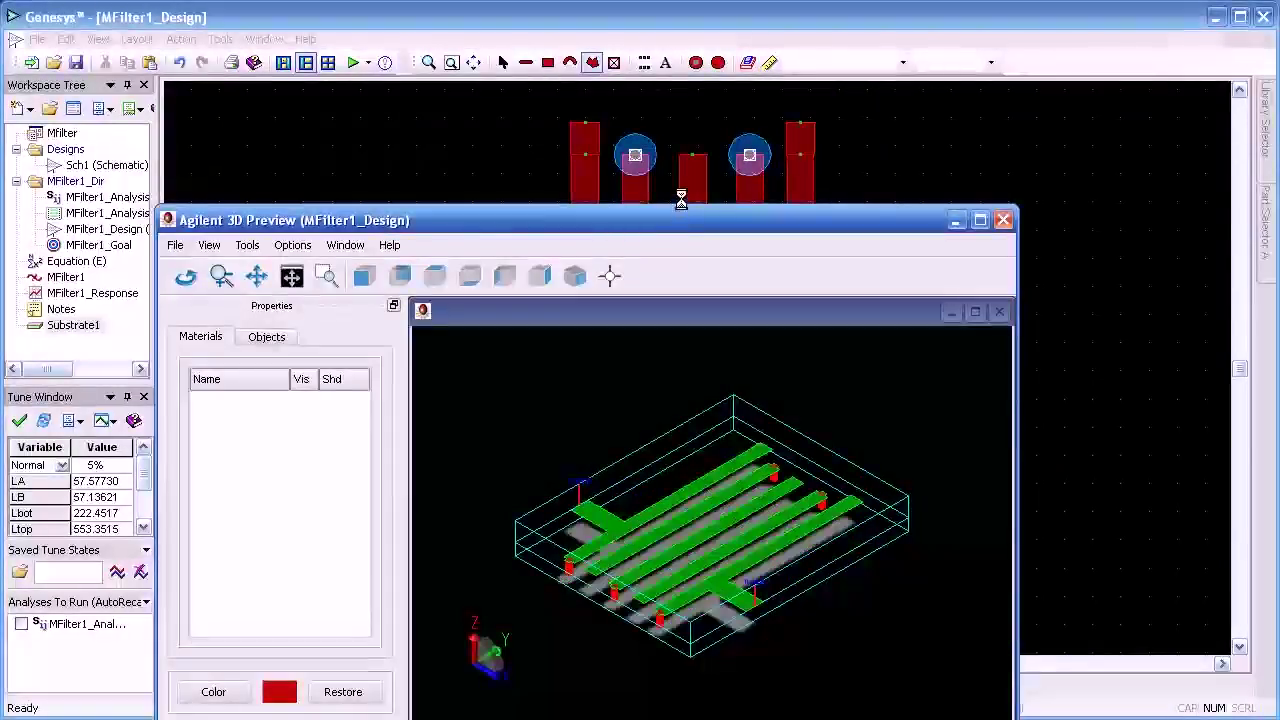
pyautogui.moveTo(675, 218); pyautogui.dragTo(663, 60)
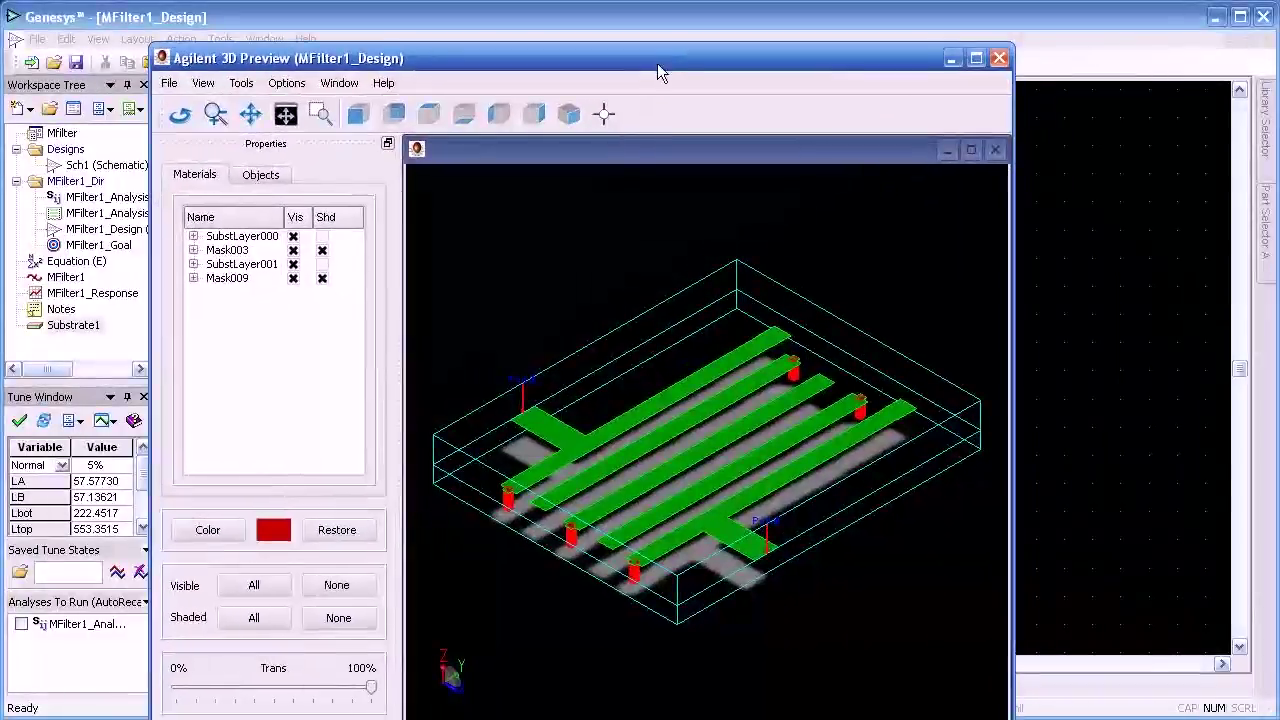
pyautogui.moveTo(556, 295); pyautogui.dragTo(630, 256)
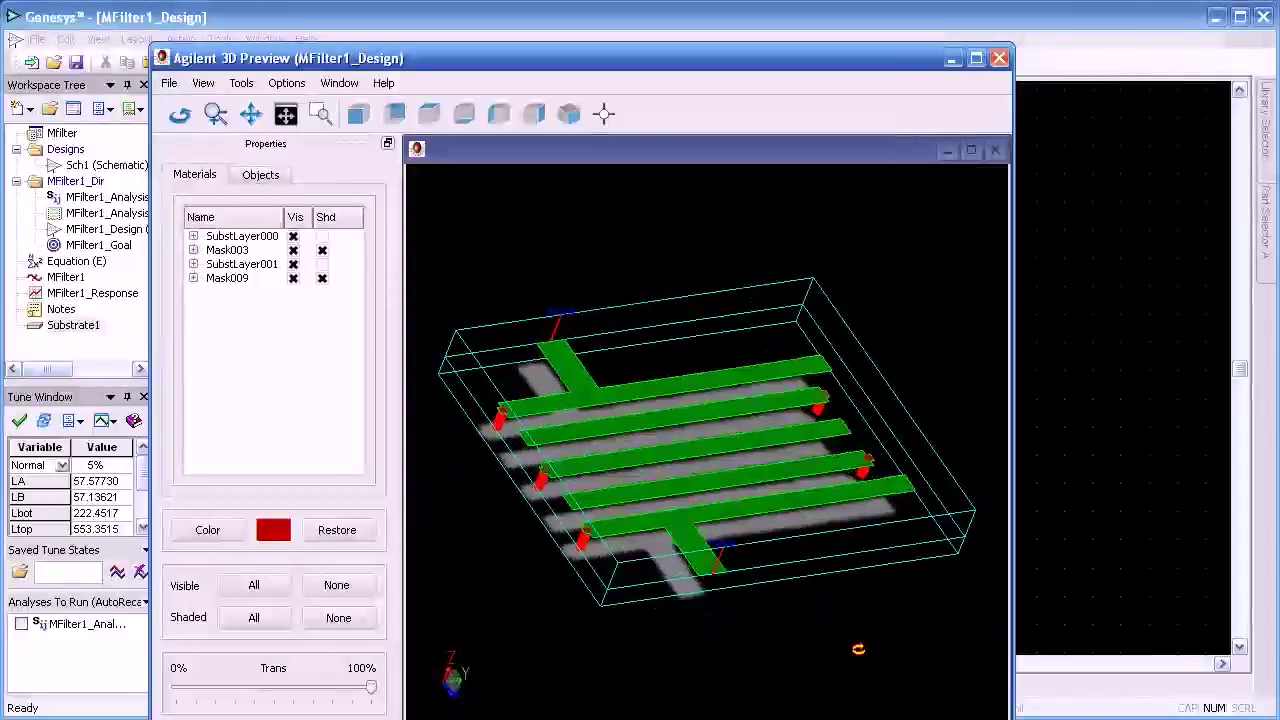
pyautogui.click(571, 117)
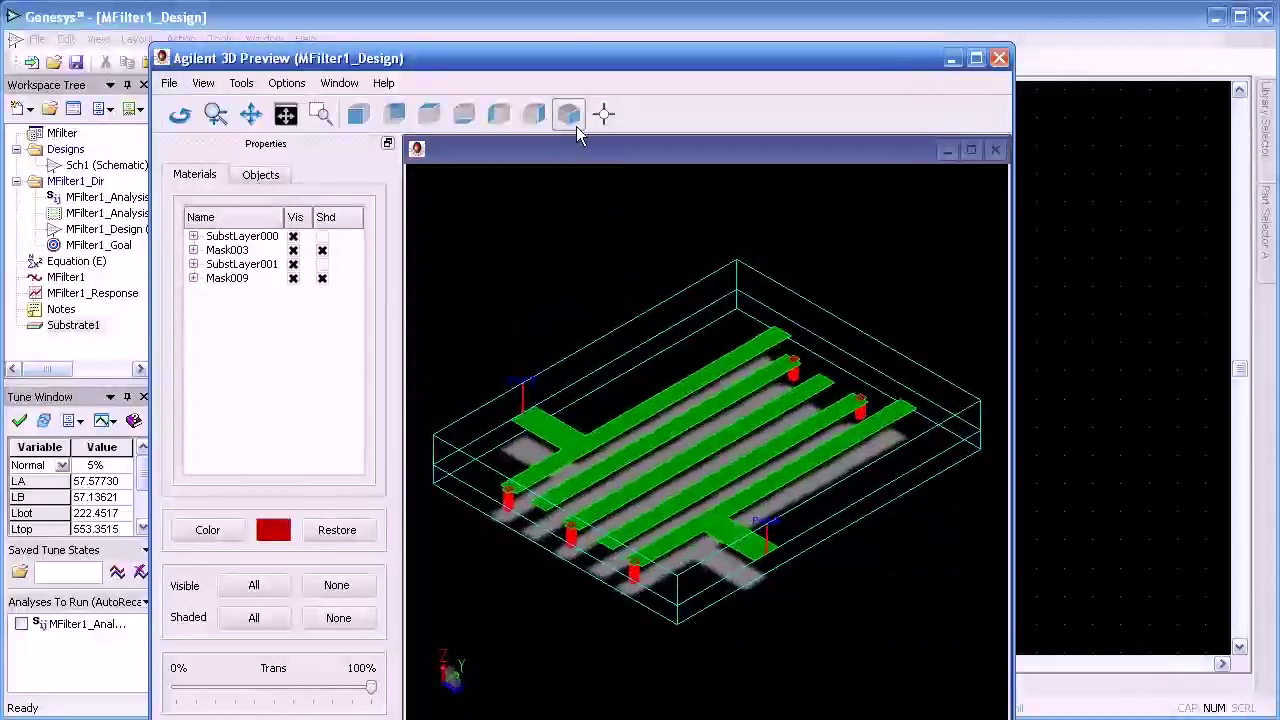
pyautogui.click(999, 58)
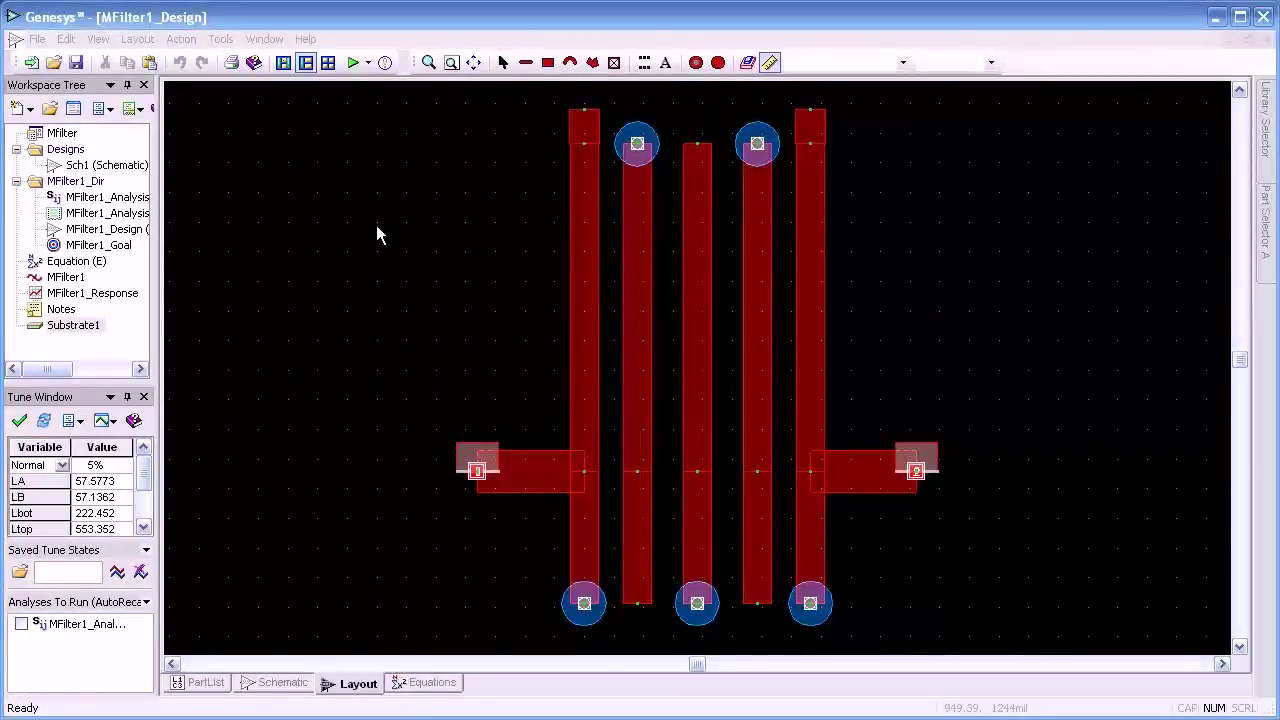
# Draw a rectangular pour over the whole filter with 50 mil keep-away and 1 mil tolerance
pyautogui.click(547, 64)
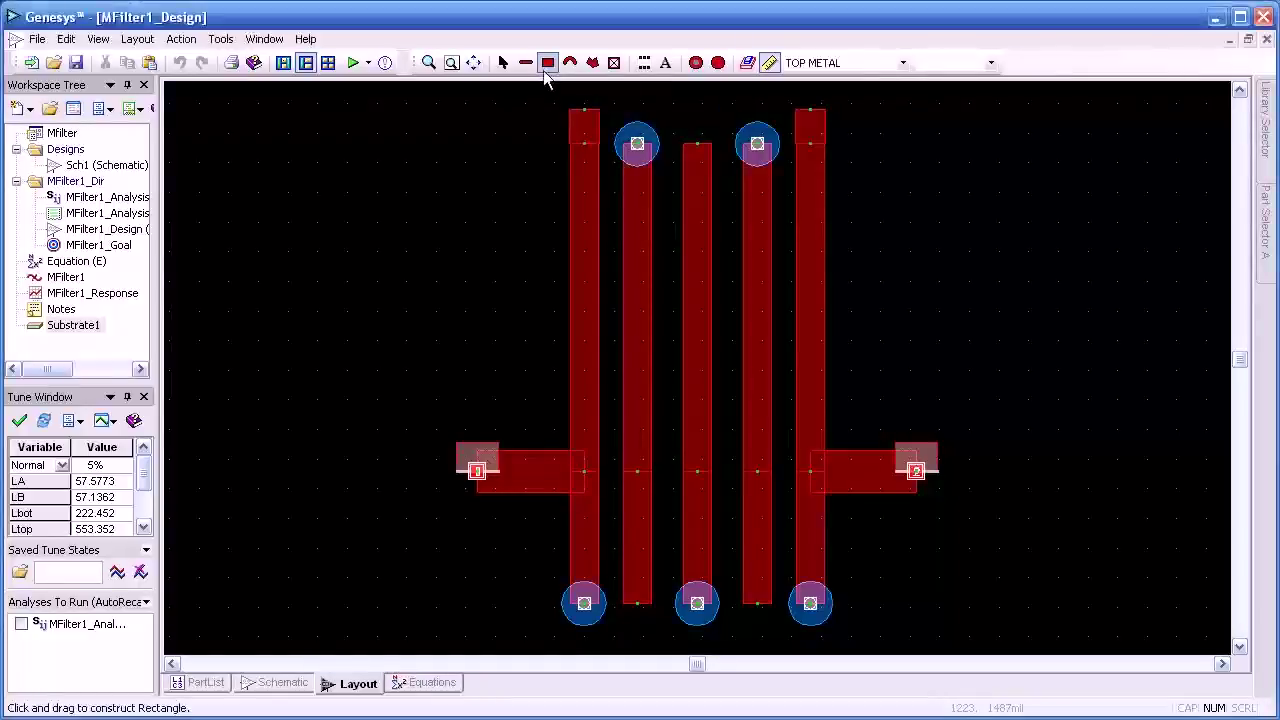
pyautogui.moveTo(416, 99)
pyautogui.mouseDown()
pyautogui.moveTo(722, 168)
pyautogui.moveTo(892, 548)
pyautogui.moveTo(998, 636)
pyautogui.mouseUp()
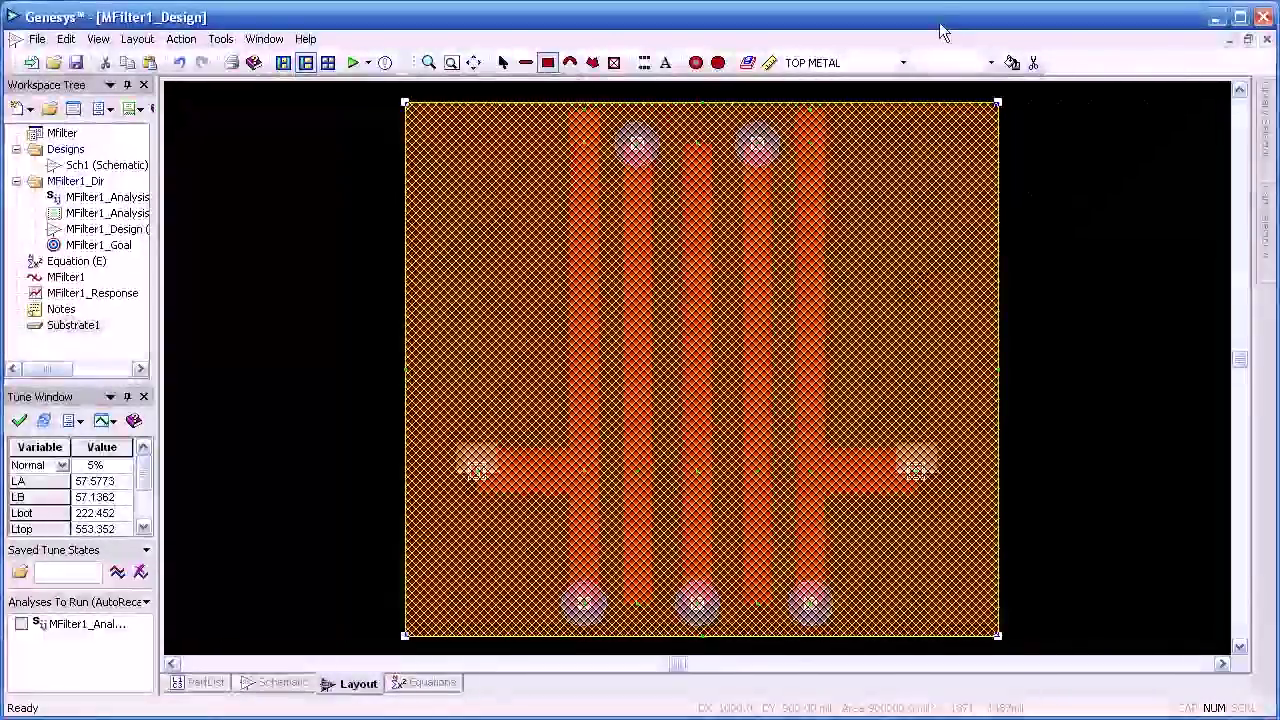
pyautogui.click(1013, 62)
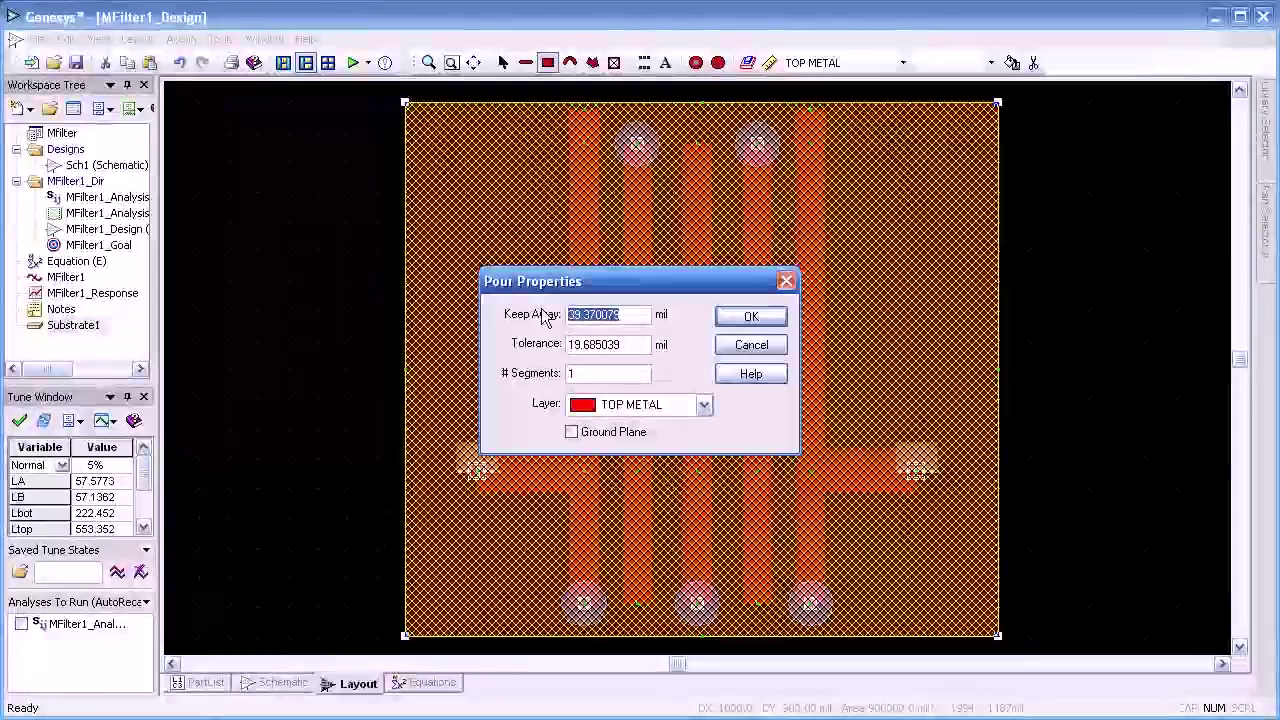
pyautogui.write('50')
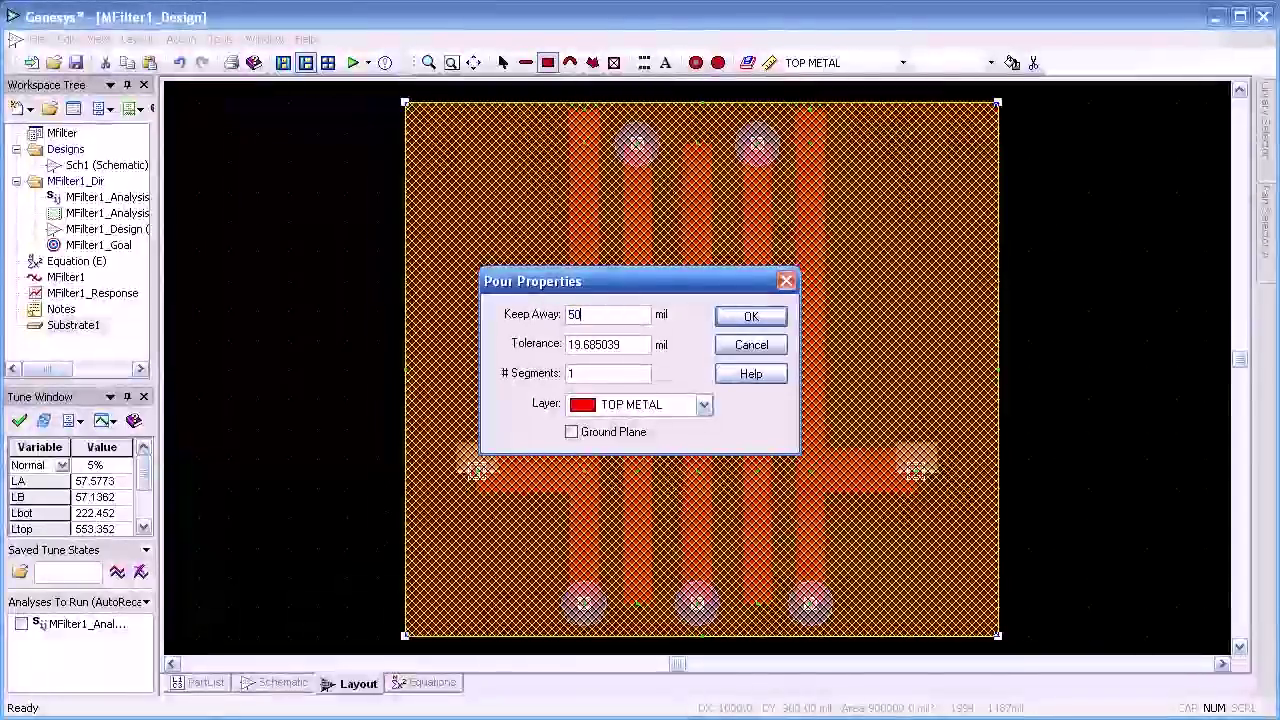
pyautogui.click(627, 343)
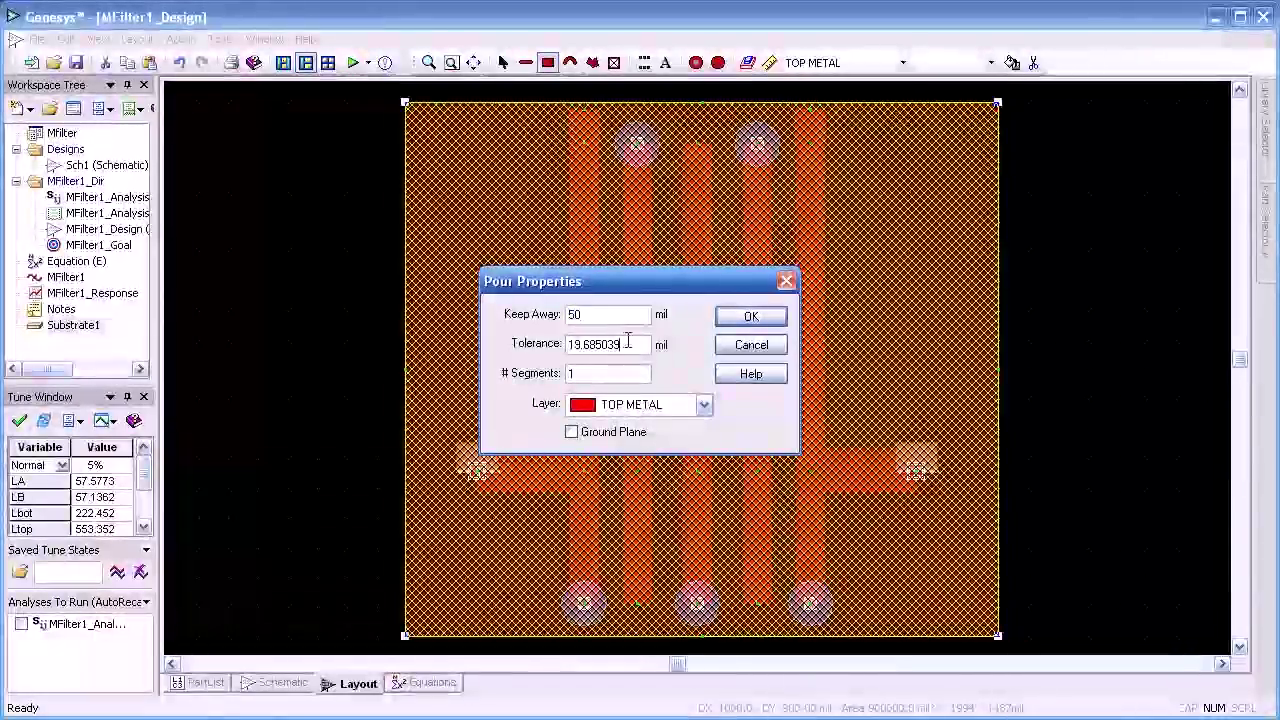
pyautogui.moveTo(627, 343); pyautogui.dragTo(566, 344)
pyautogui.write('1')
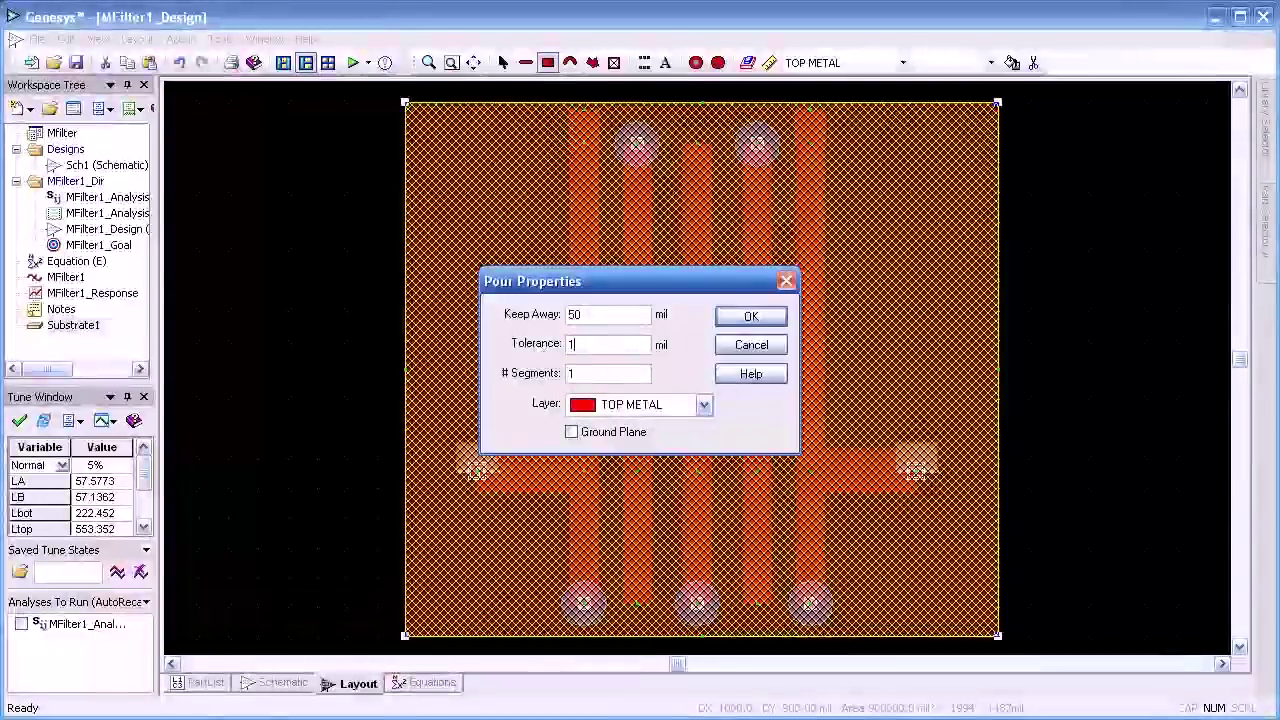
pyautogui.click(725, 320)
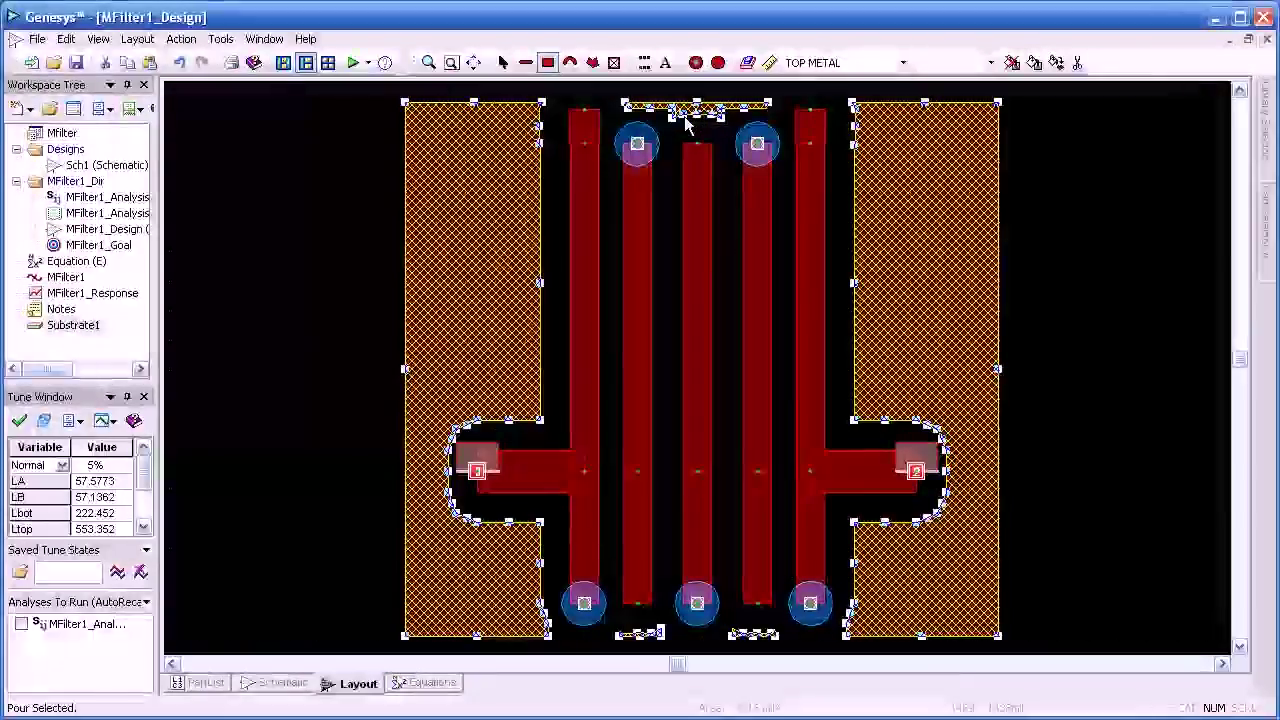
pyautogui.click(1010, 63)
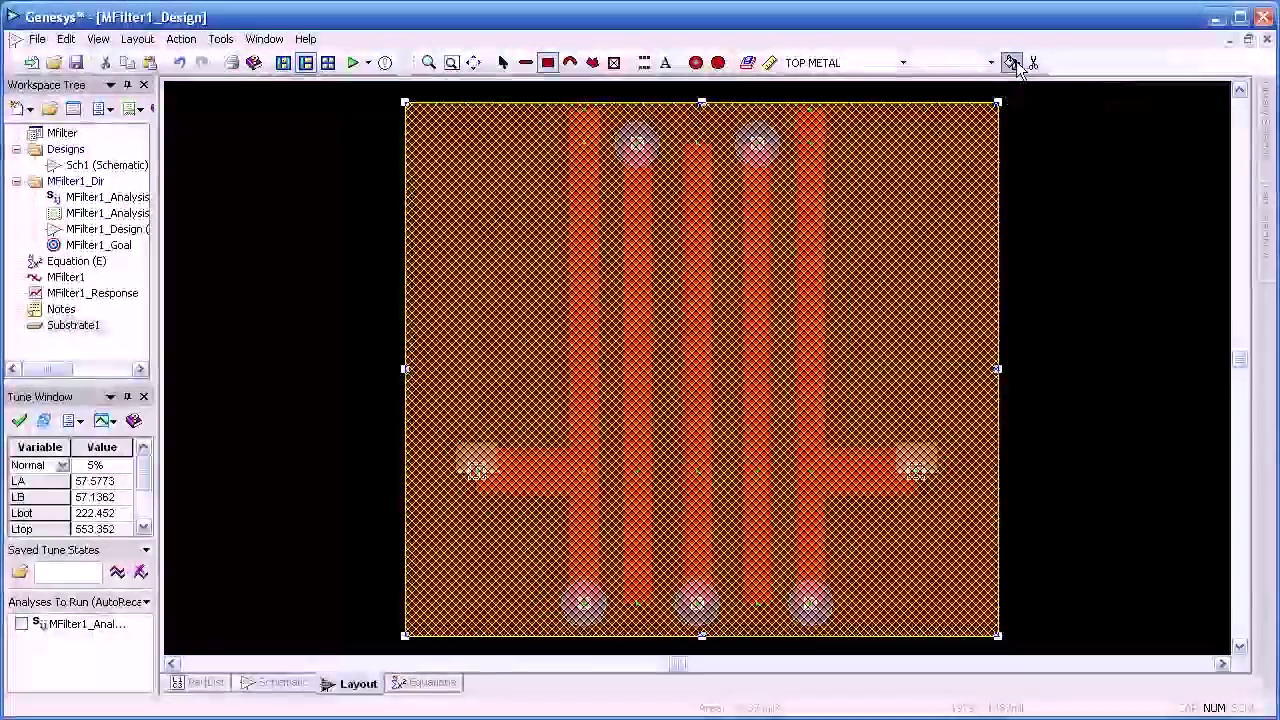
# Recompute the pour with a 25 mil keep-away, then delete the pour
pyautogui.click(1010, 63)
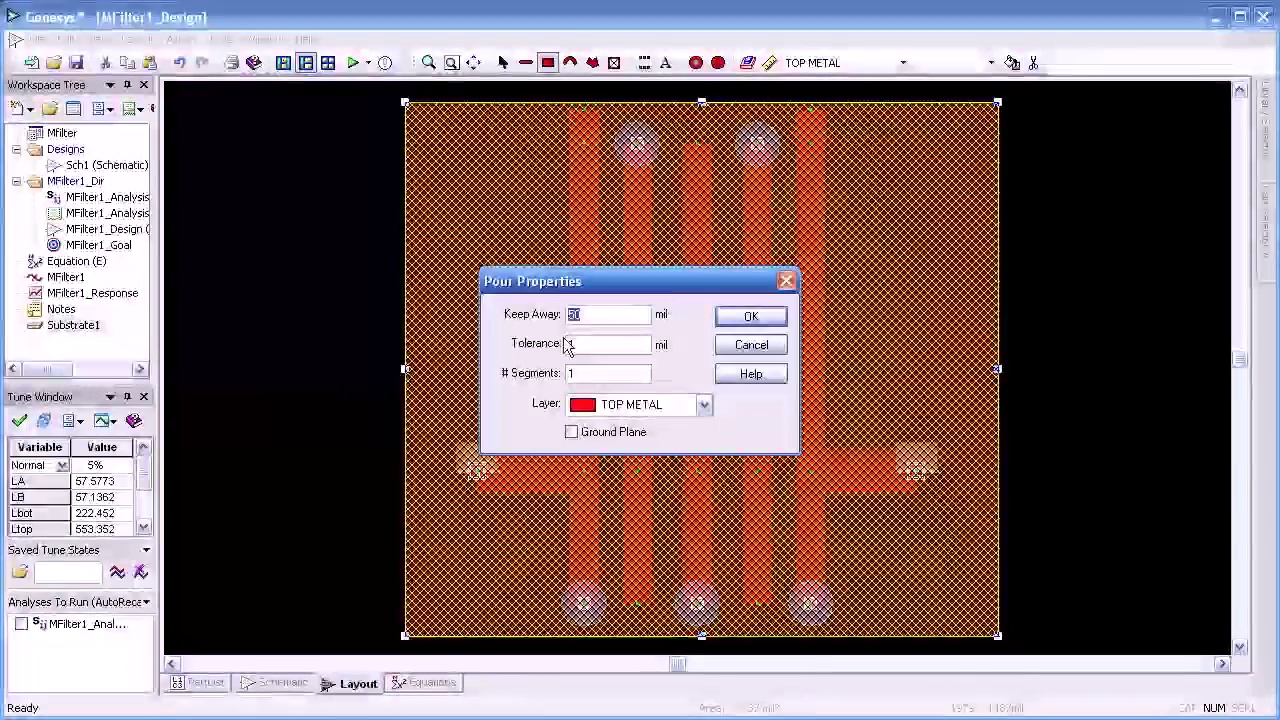
pyautogui.write('25')
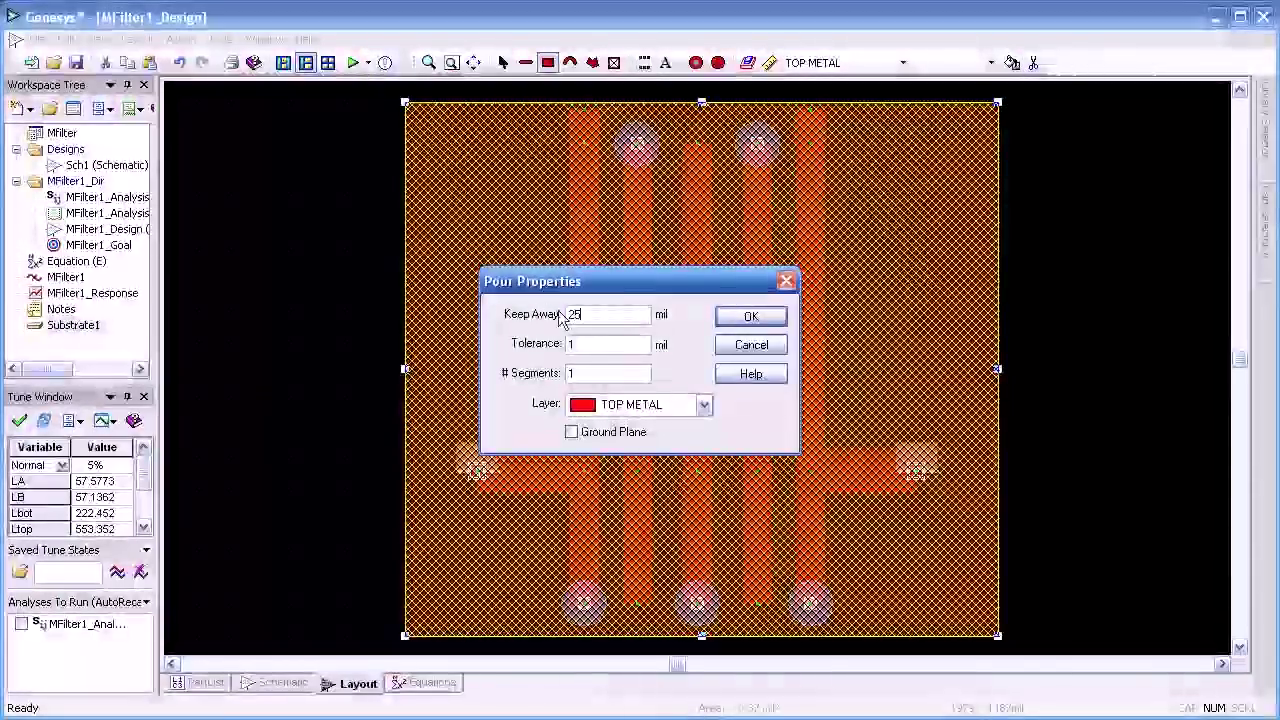
pyautogui.click(751, 316)
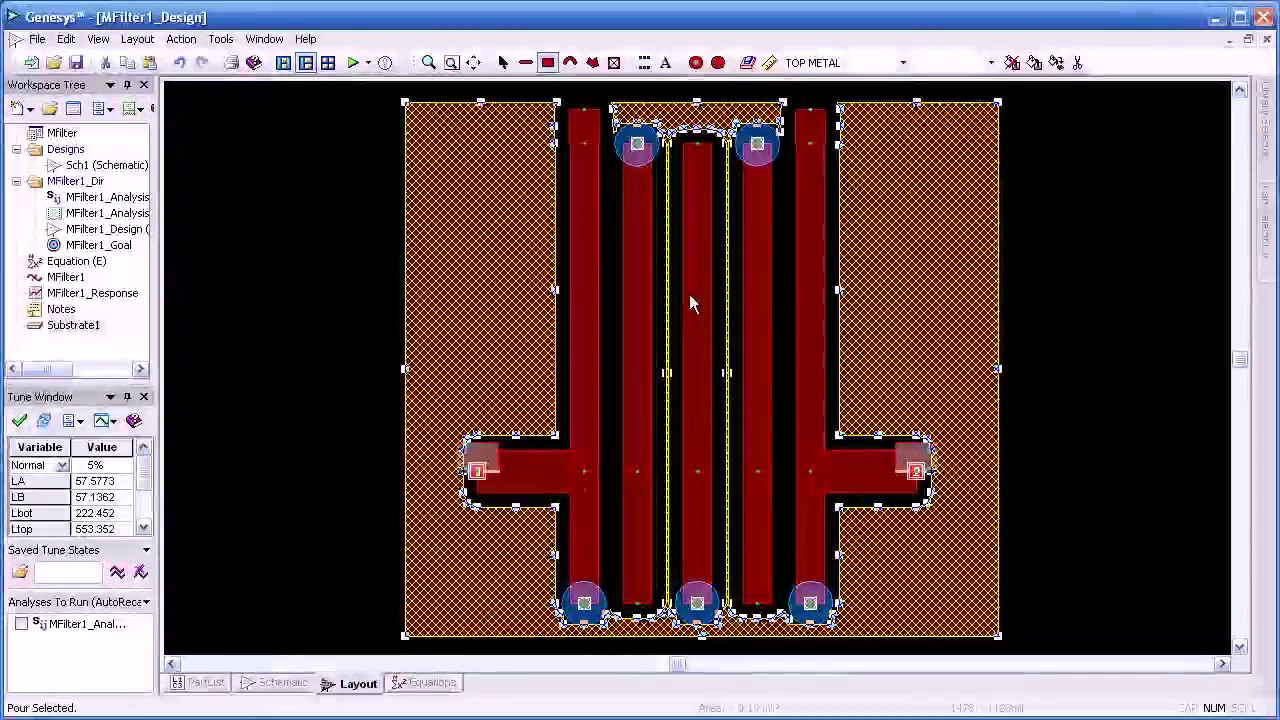
pyautogui.press('Delete')
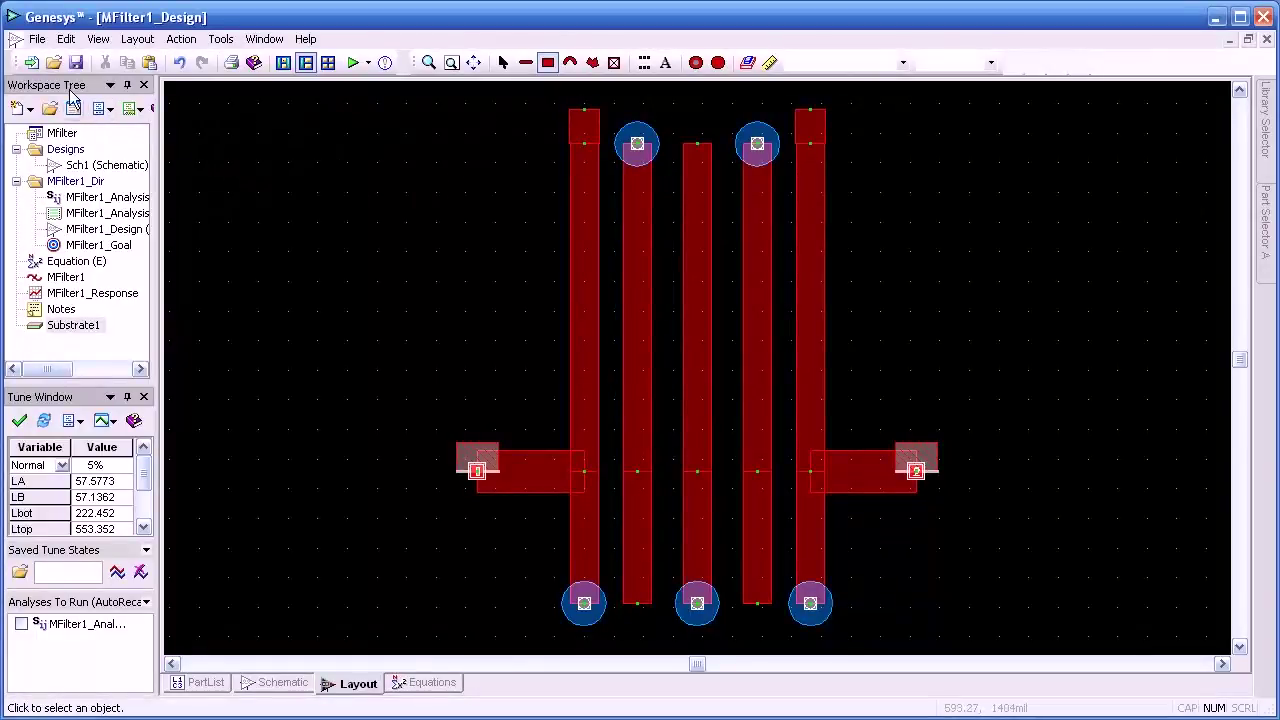
# Open the Export GBR Options dialog via File > Export > Gerber File
pyautogui.click(37, 40)
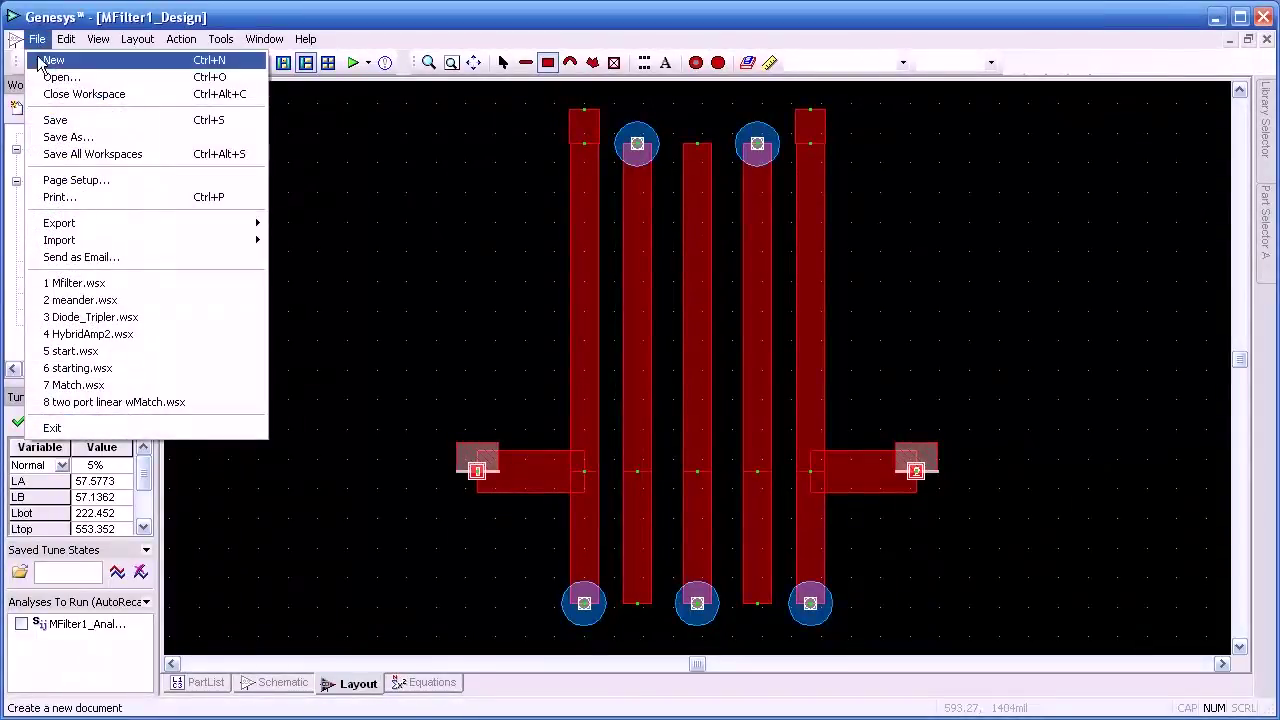
pyautogui.moveTo(105, 223)
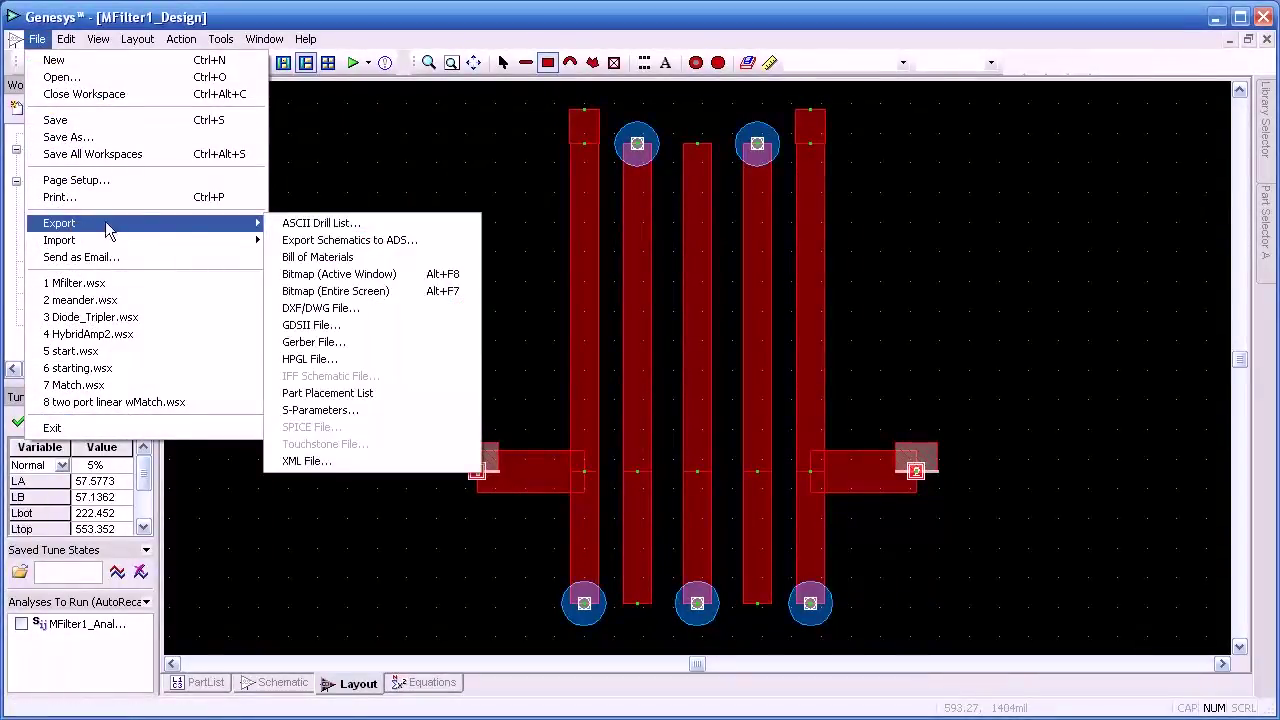
pyautogui.click(338, 342)
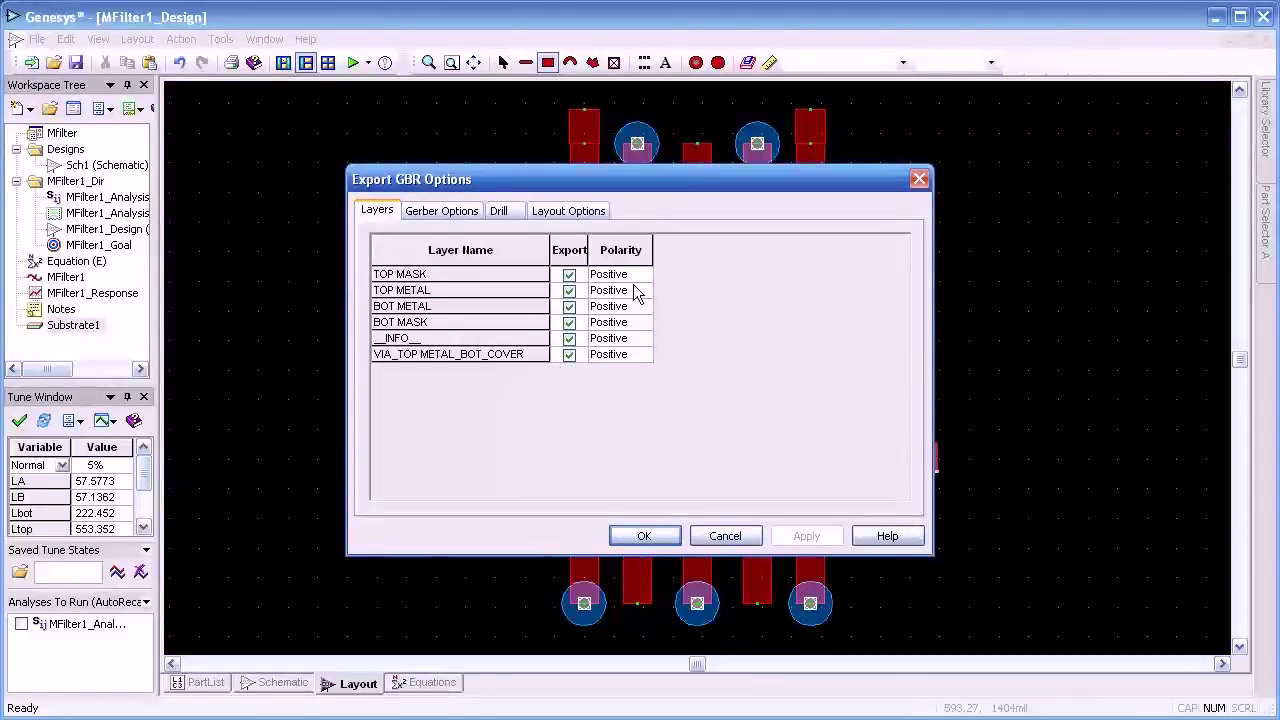
# Review the Gerber Options, Drill and Layout Options export settings
pyautogui.click(445, 212)
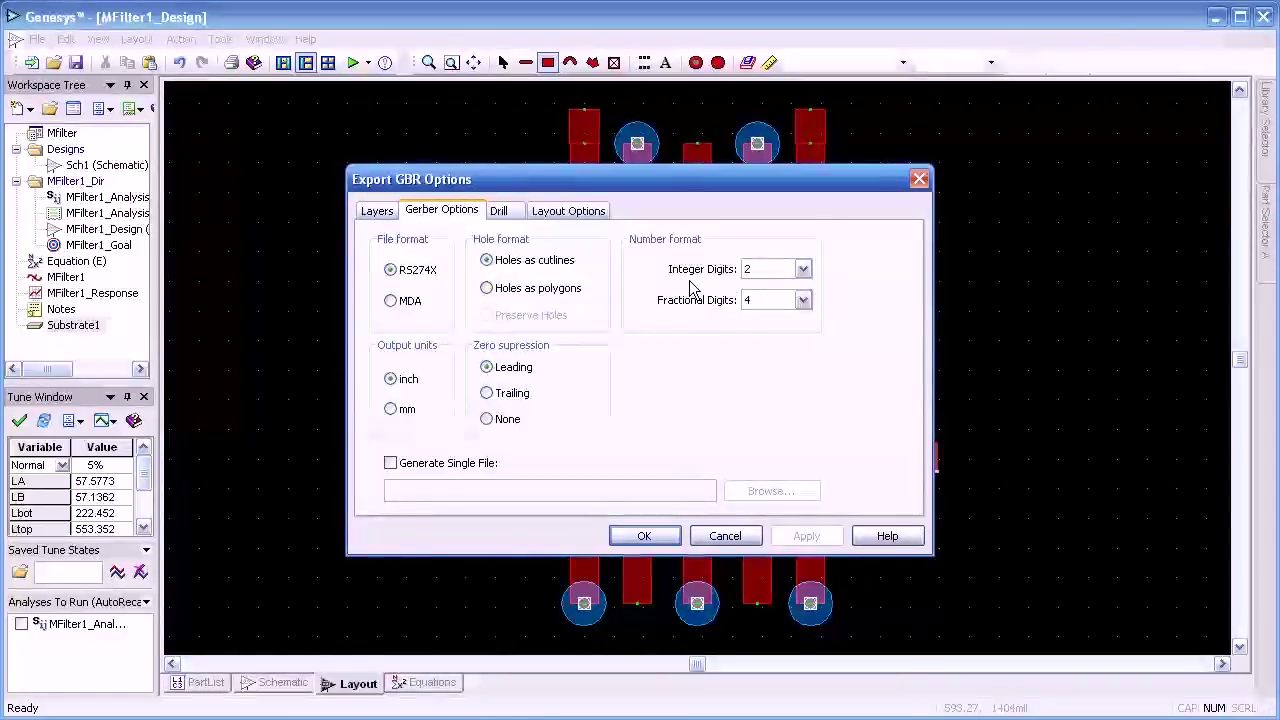
pyautogui.click(505, 214)
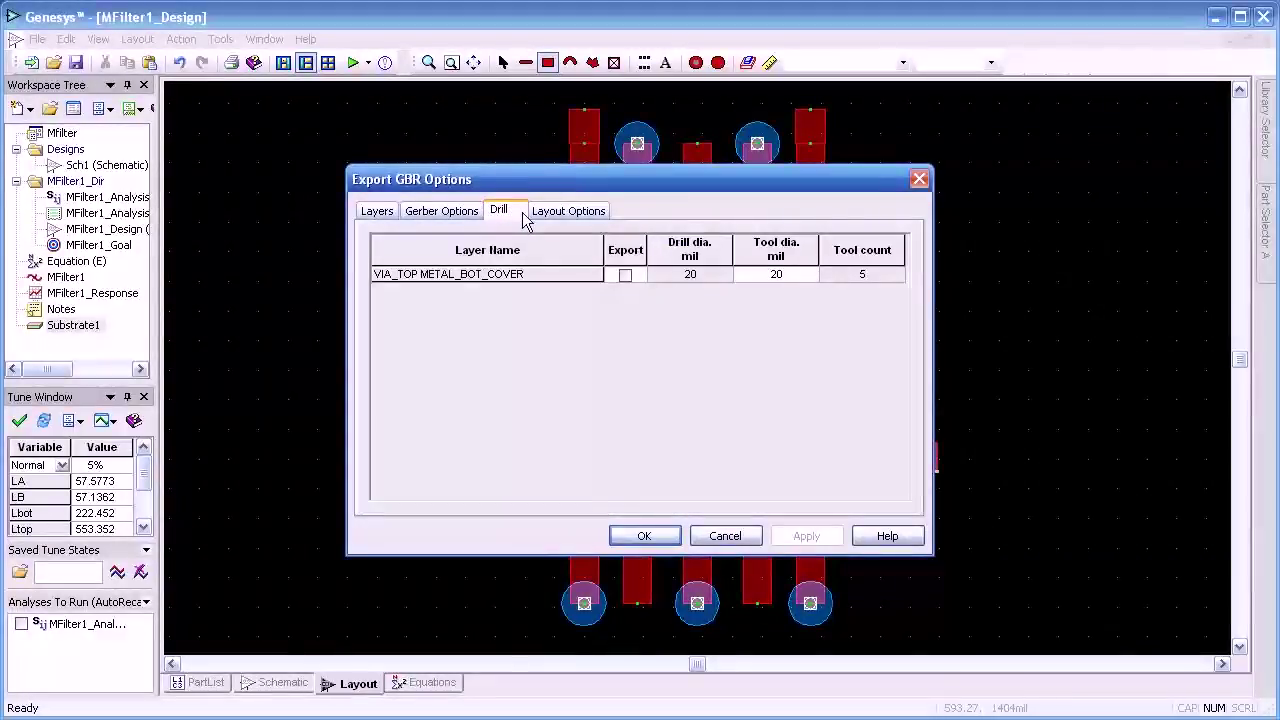
pyautogui.click(548, 218)
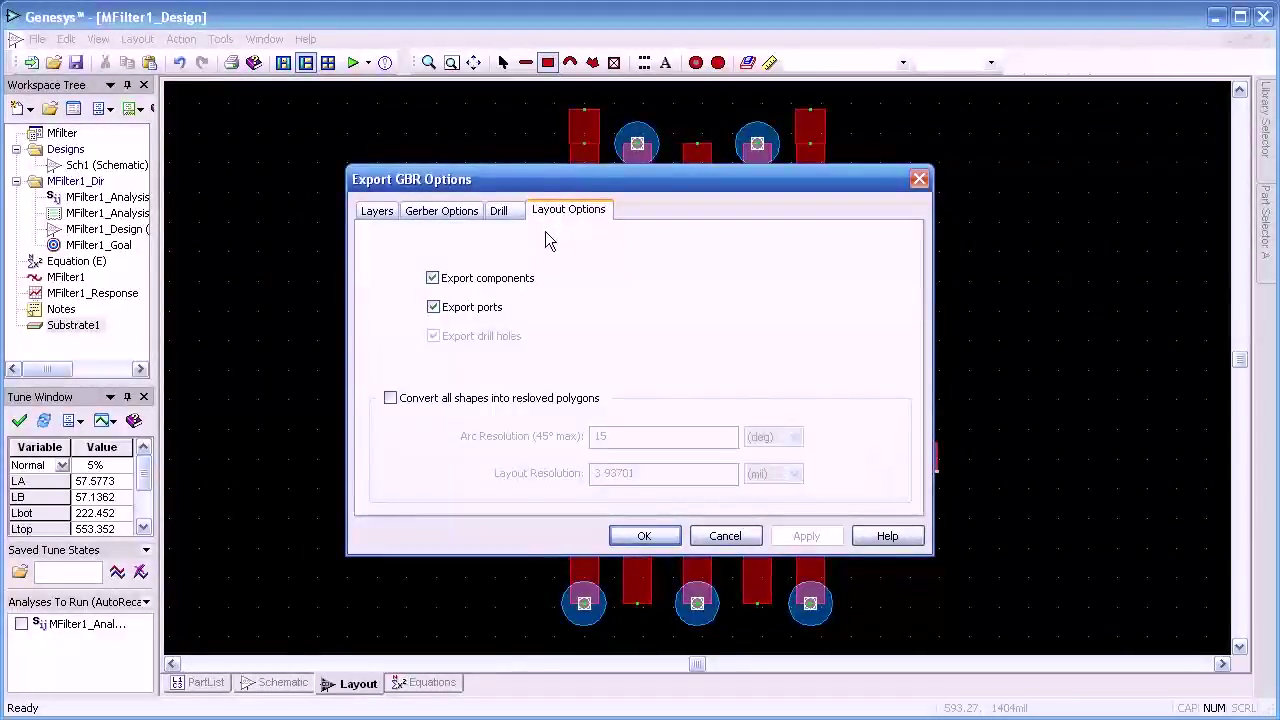
# Export the Gerber files to the Video7 Layout folder
pyautogui.click(644, 537)
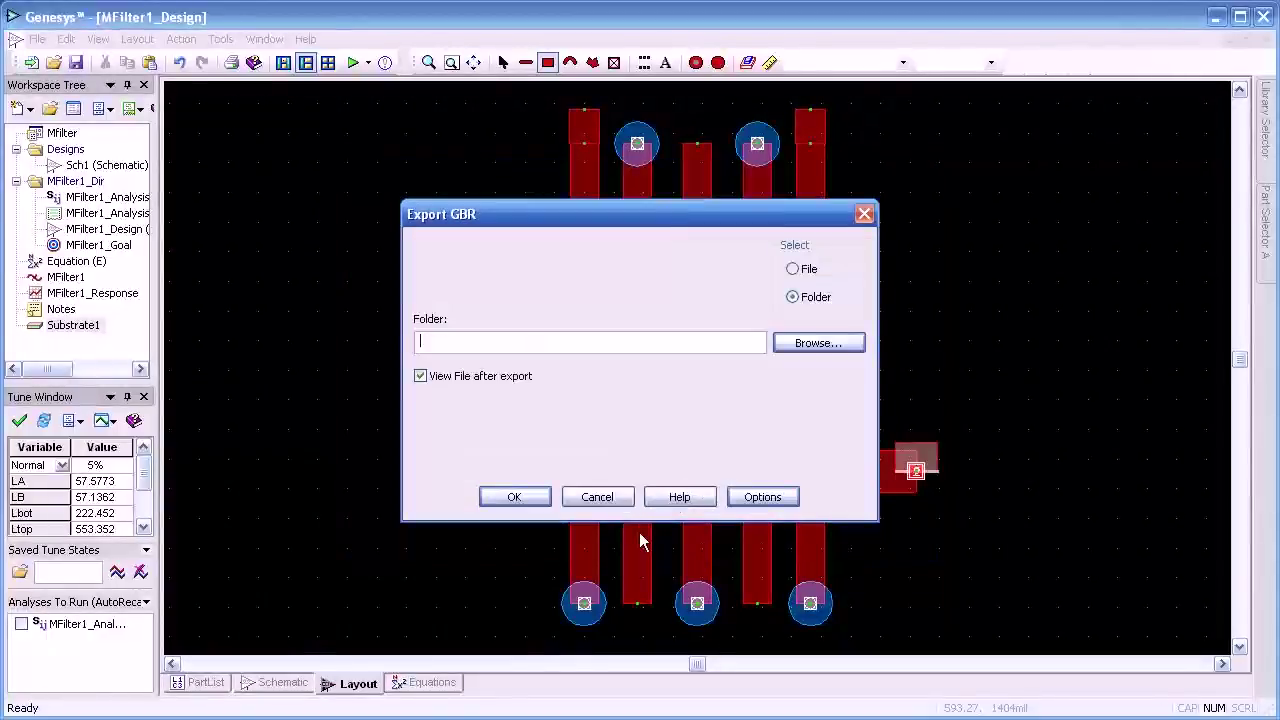
pyautogui.click(793, 344)
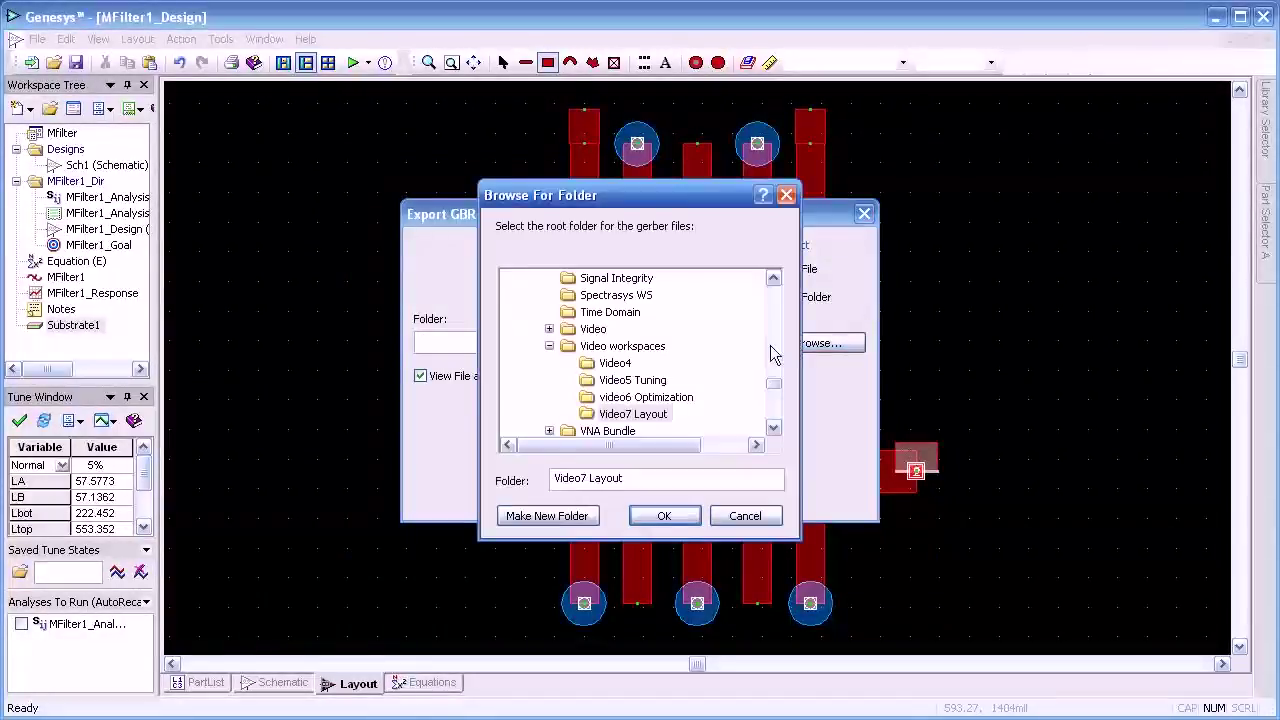
pyautogui.click(658, 516)
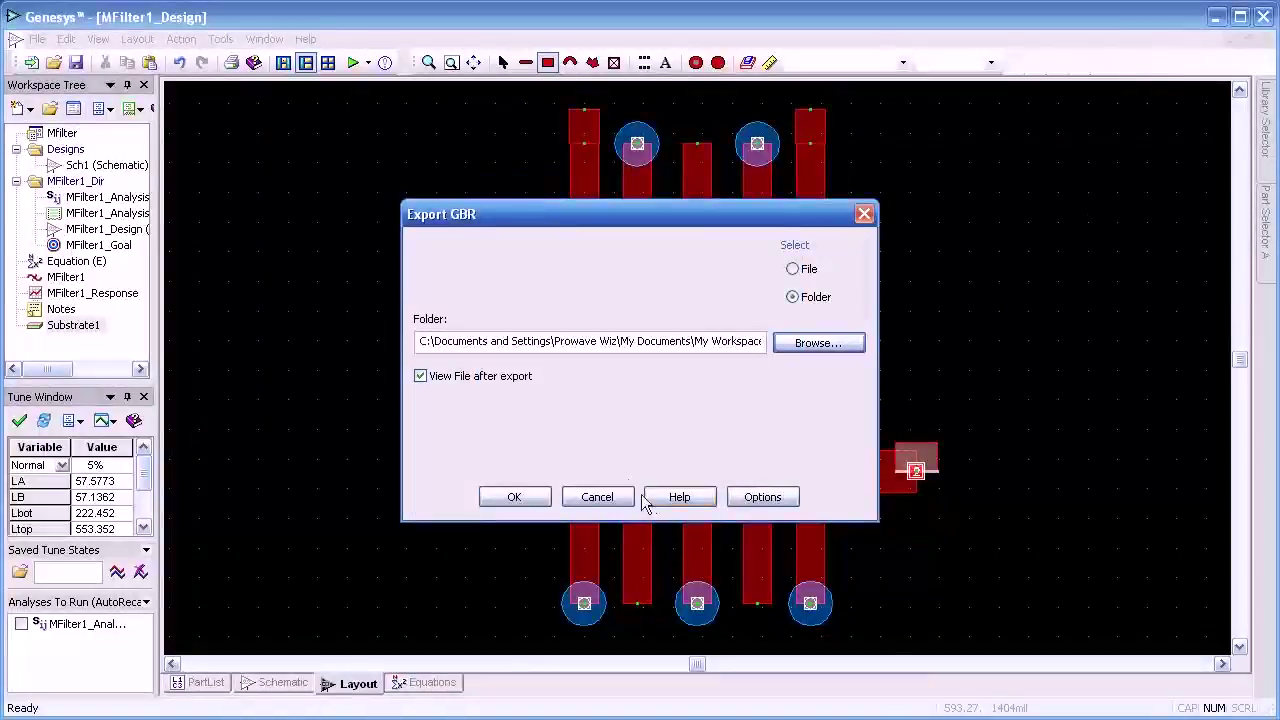
pyautogui.click(515, 497)
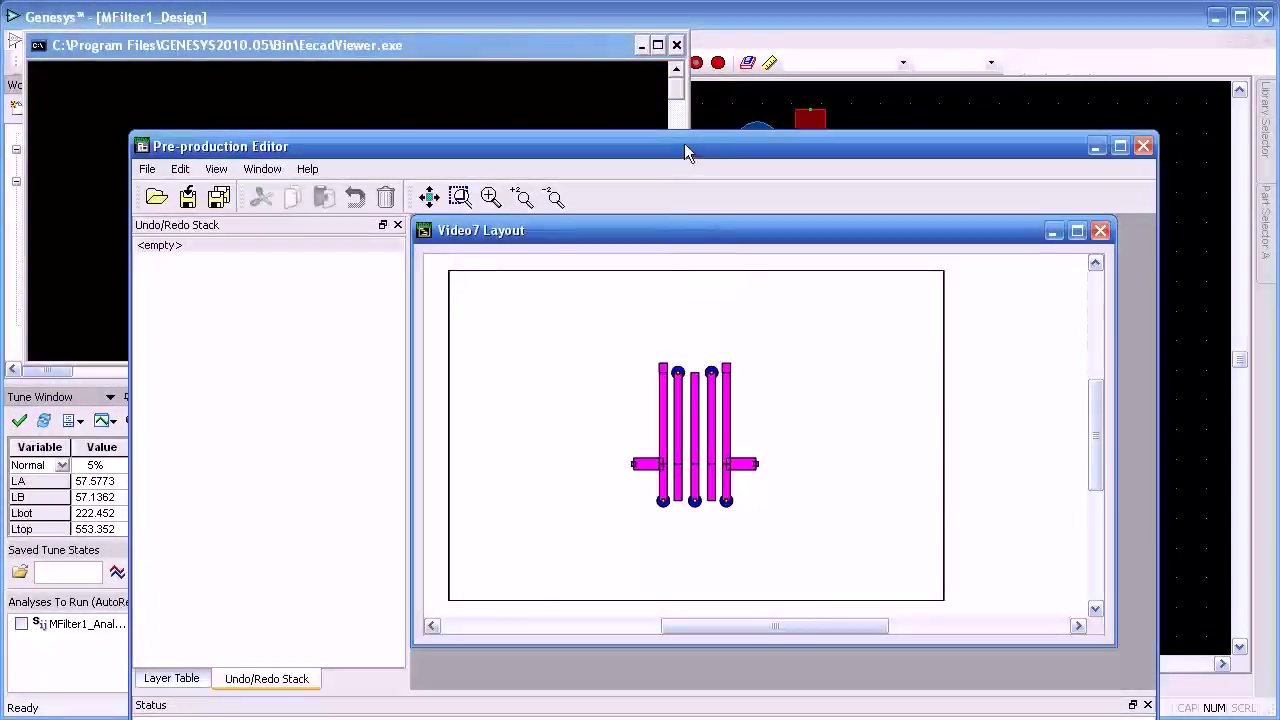
# Move the Pre-production Editor up to read the status log, then close it
pyautogui.moveTo(684, 143); pyautogui.dragTo(651, 19)
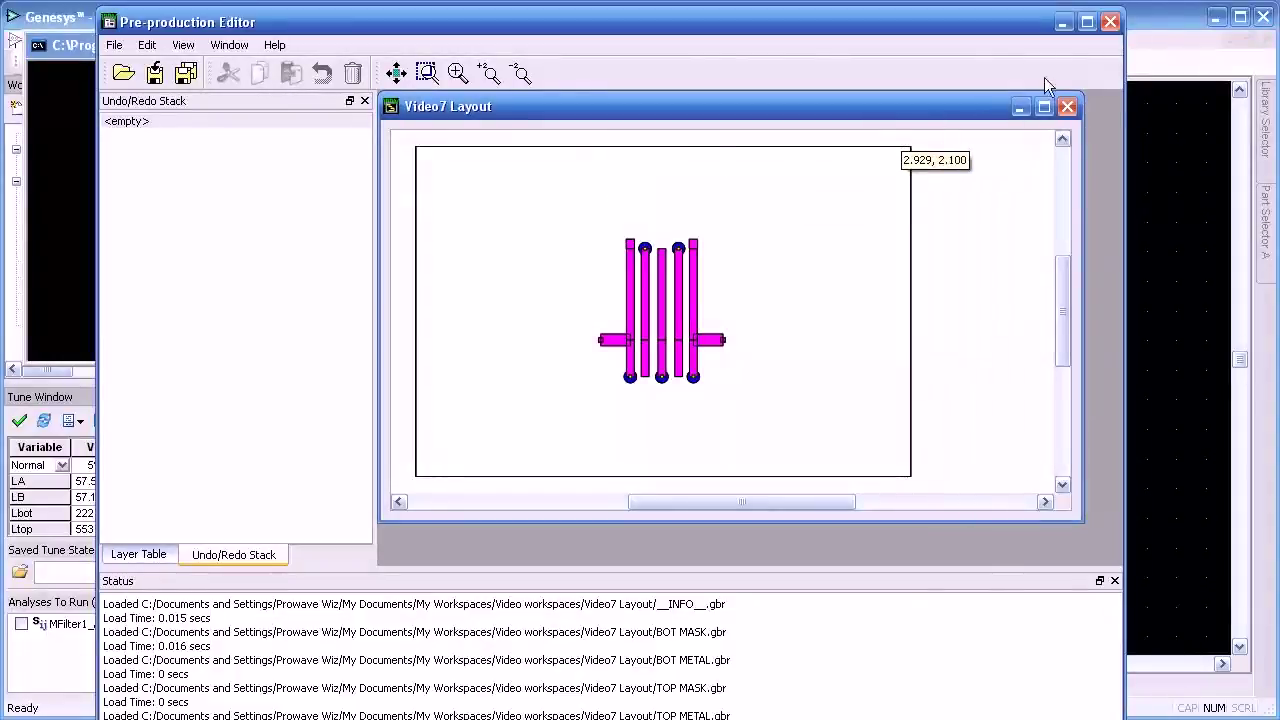
pyautogui.click(1110, 21)
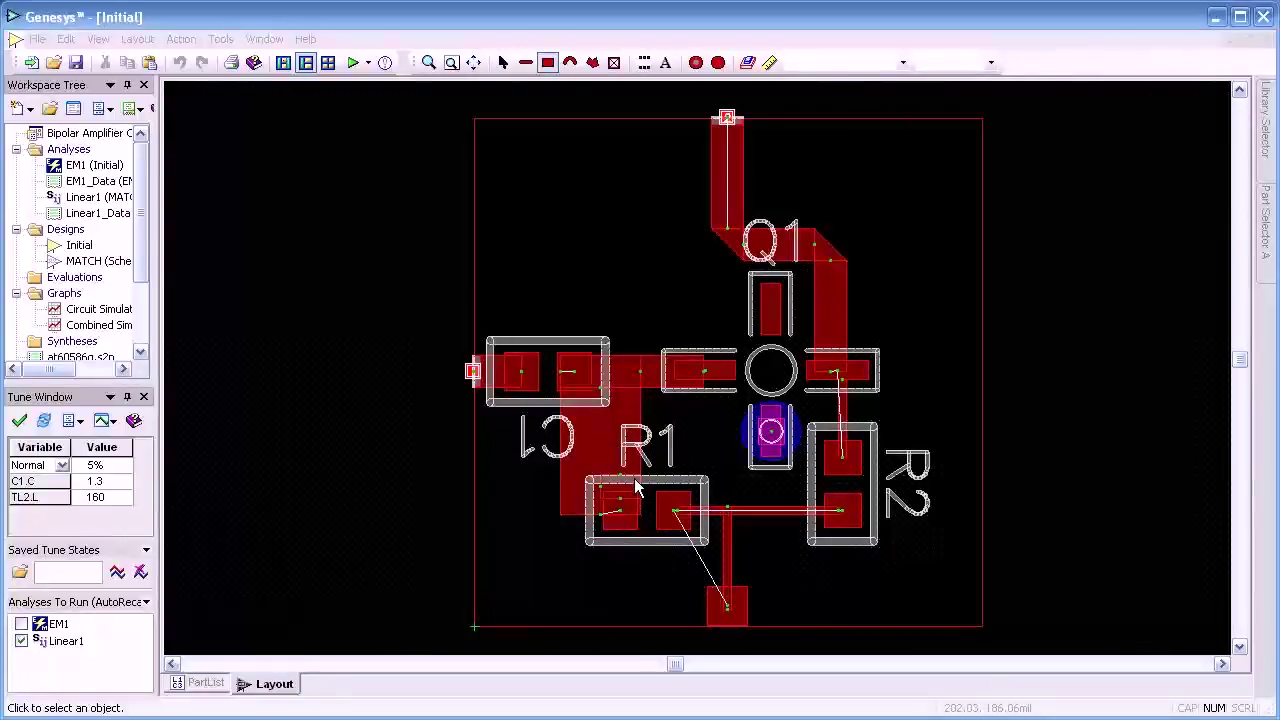
# Give C1 the CC1608 [0603] Chip Capacitor footprint from SM782.LIB and confirm
pyautogui.doubleClick(556, 347)
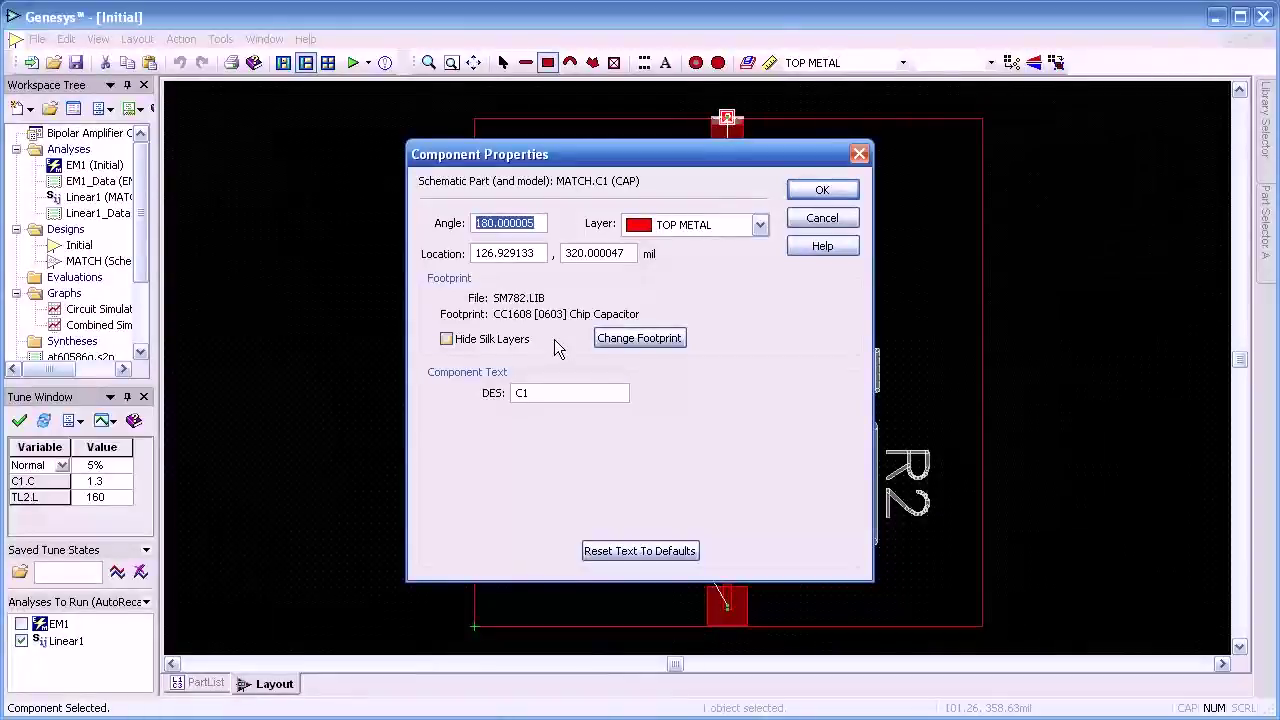
pyautogui.click(634, 338)
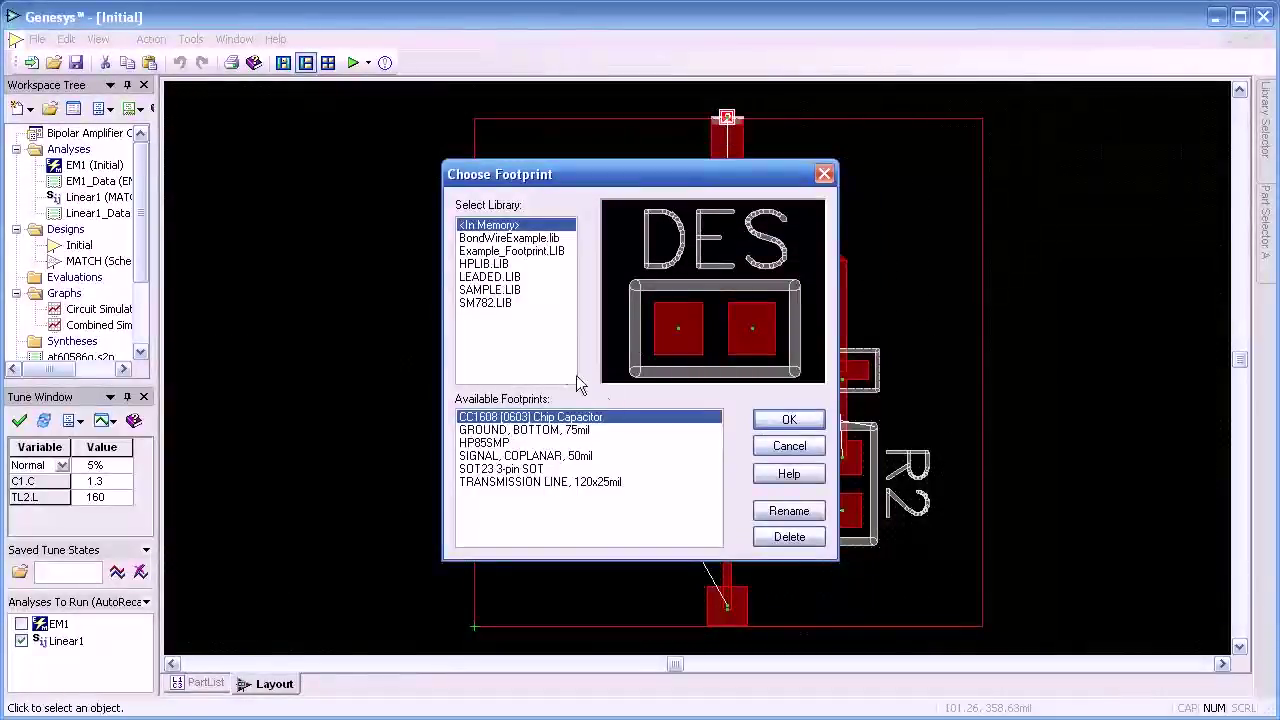
pyautogui.click(492, 302)
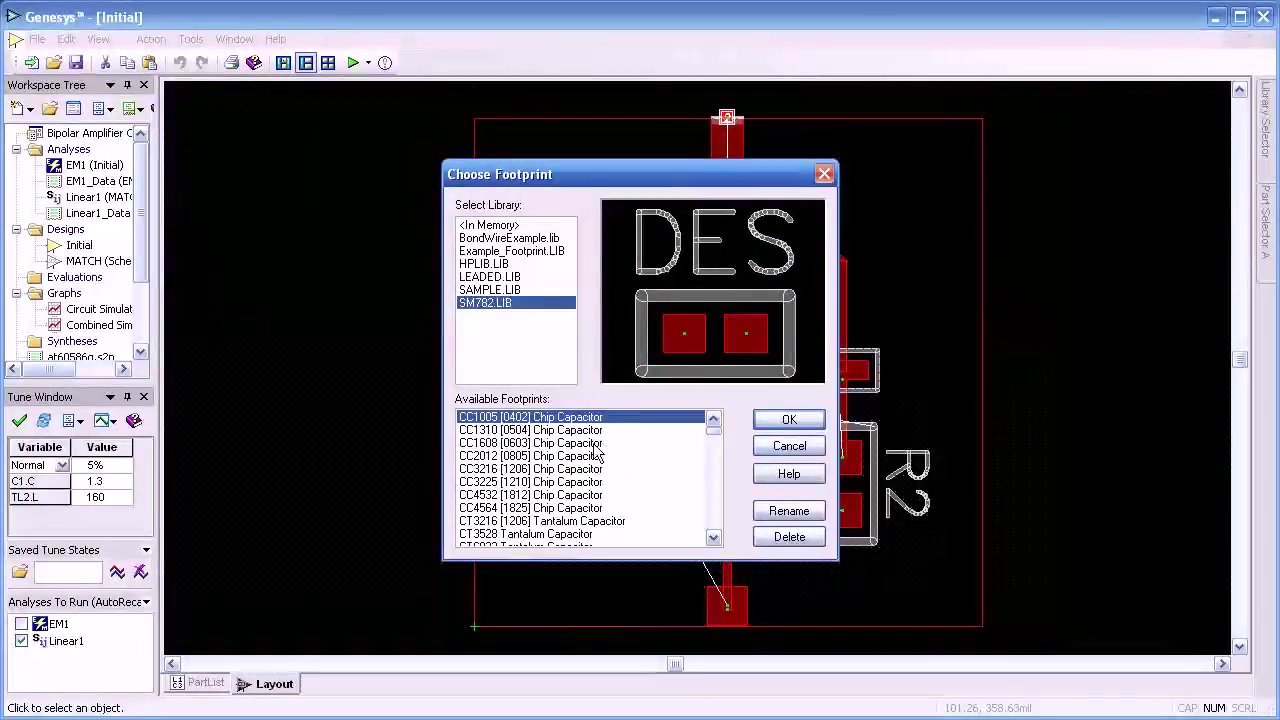
pyautogui.click(699, 444)
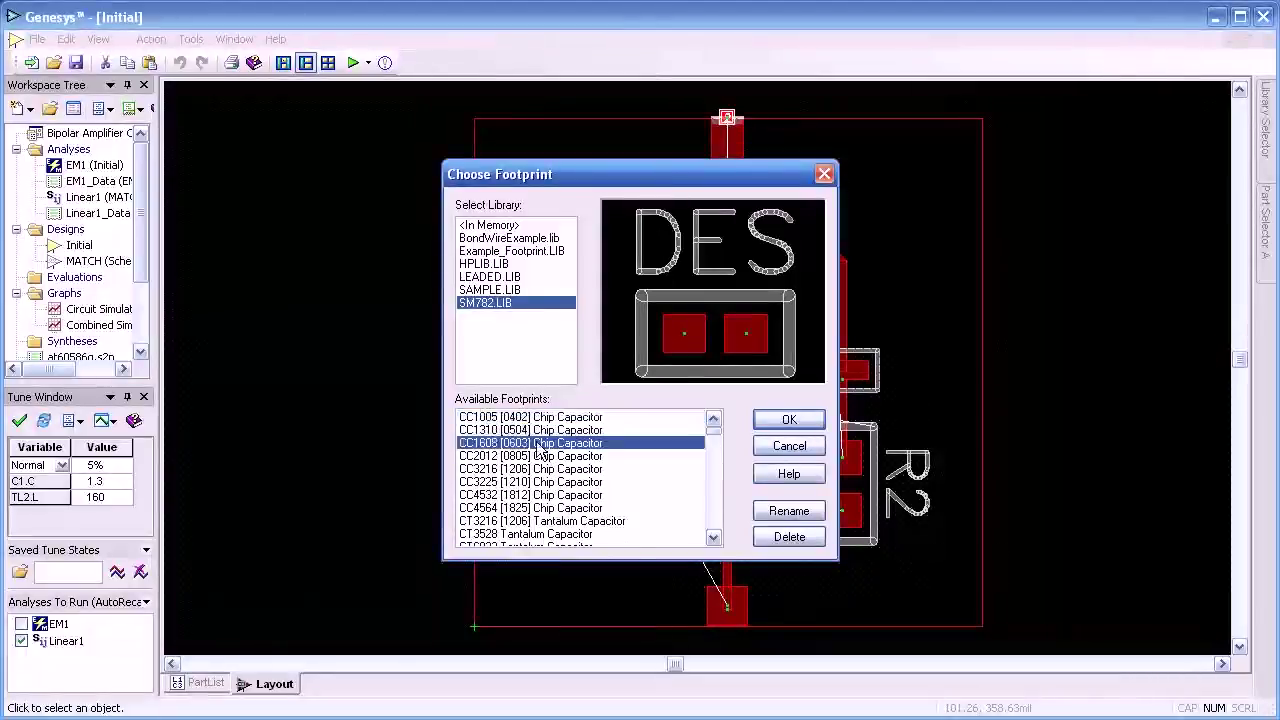
pyautogui.click(786, 420)
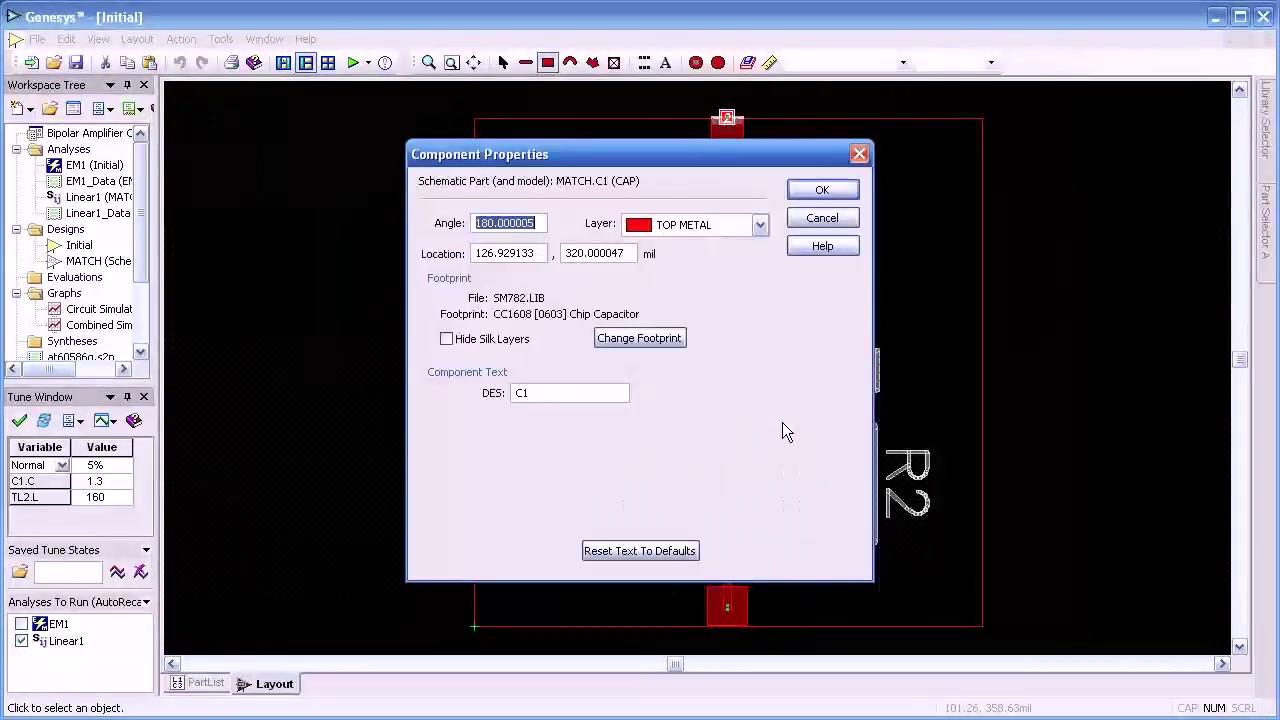
pyautogui.click(824, 192)
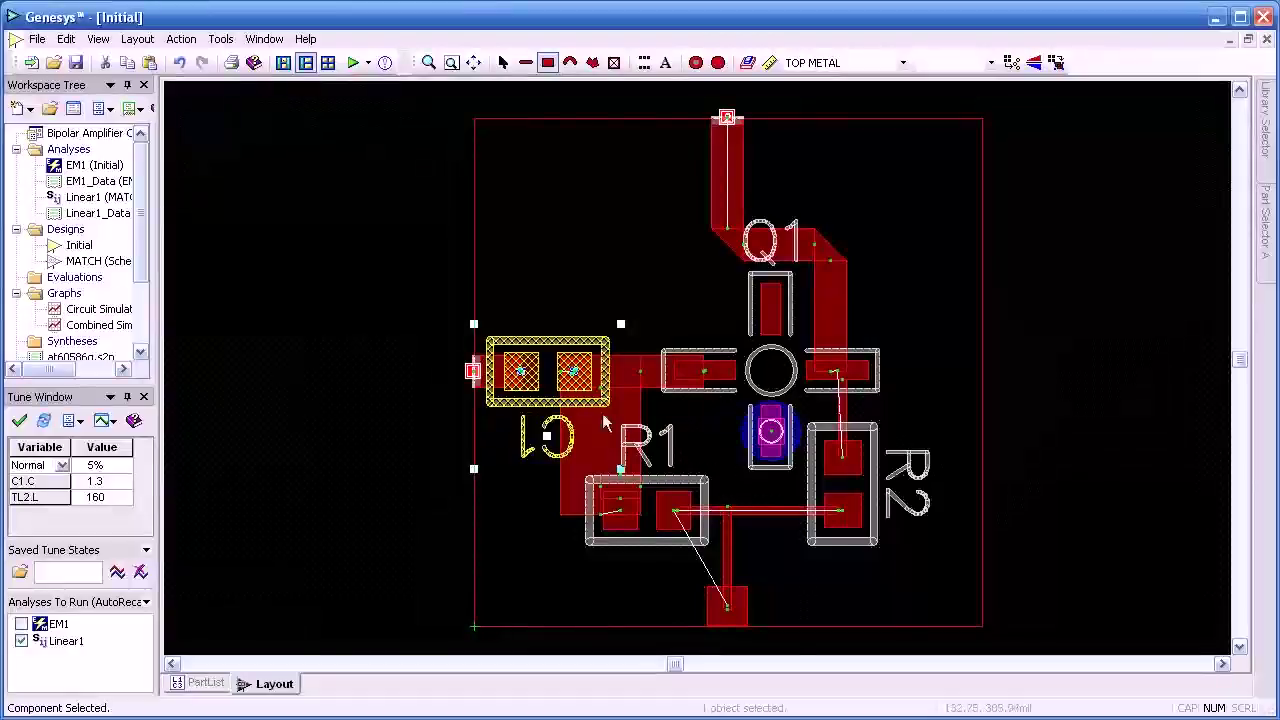
# Swap R1's footprint for SM782.LIB's CC1005 [0402] chip pad and nudge R1 up-right
pyautogui.doubleClick(672, 487)
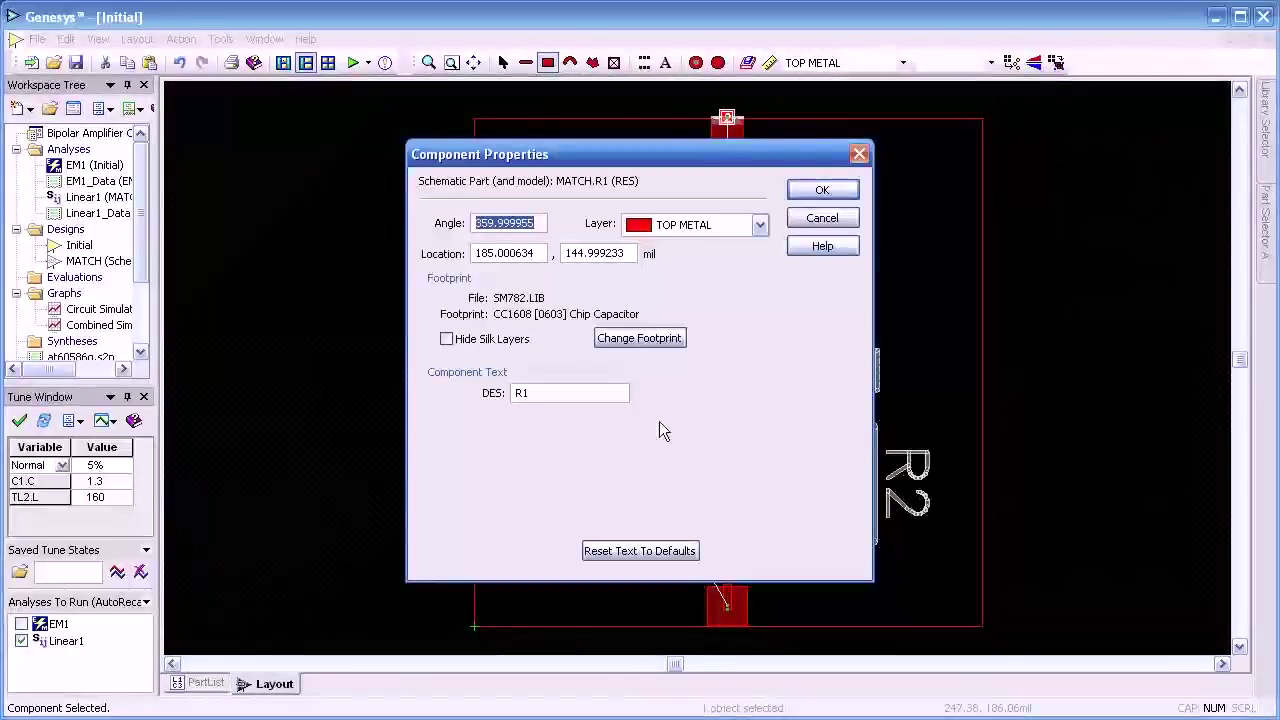
pyautogui.click(670, 340)
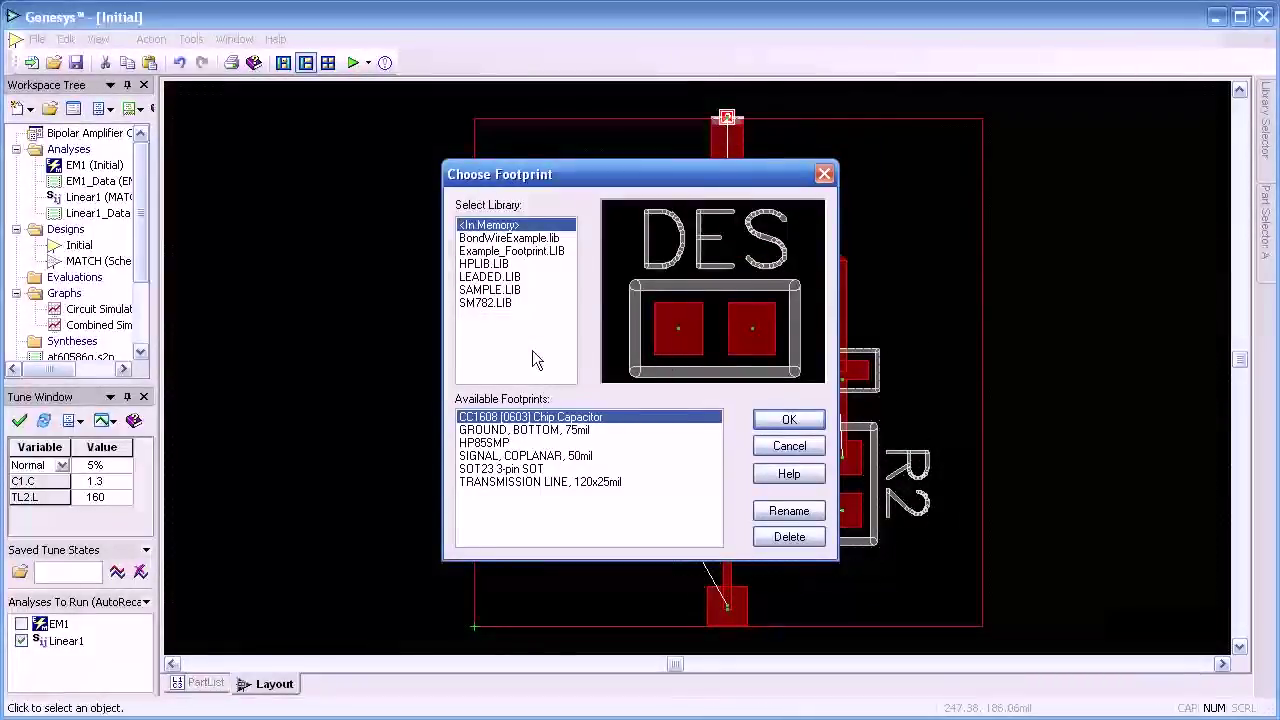
pyautogui.click(498, 303)
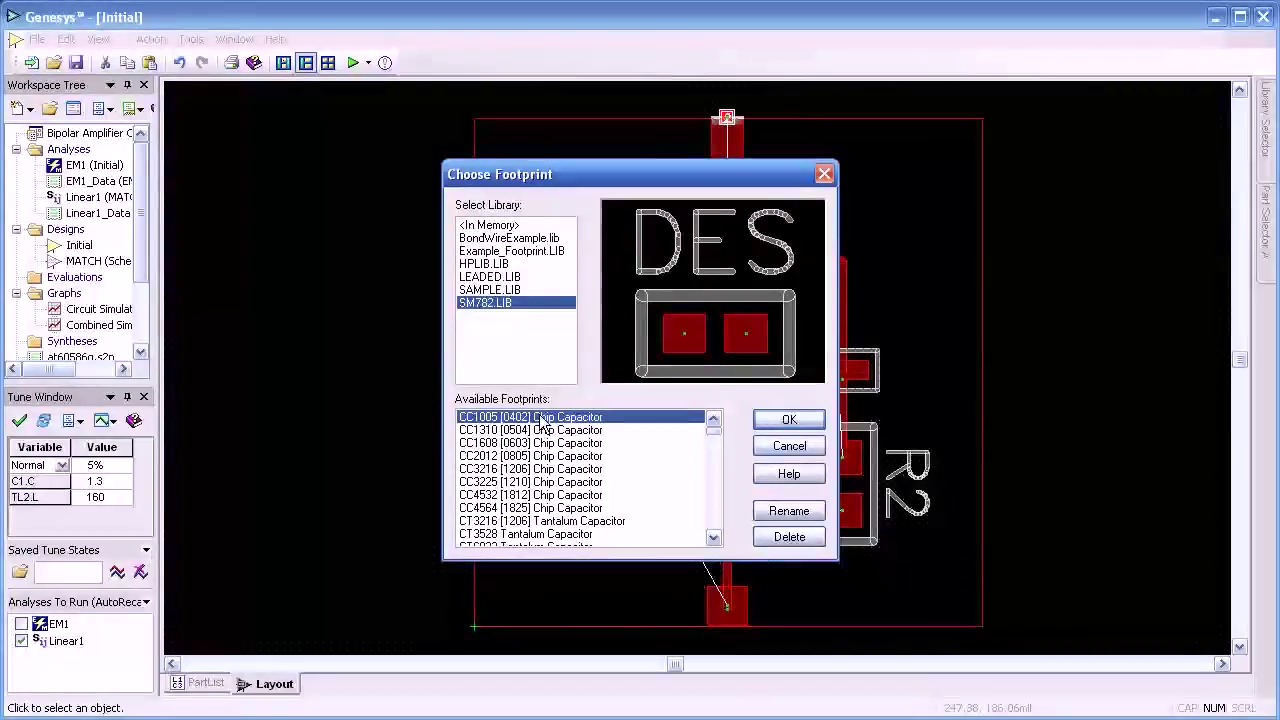
pyautogui.click(790, 419)
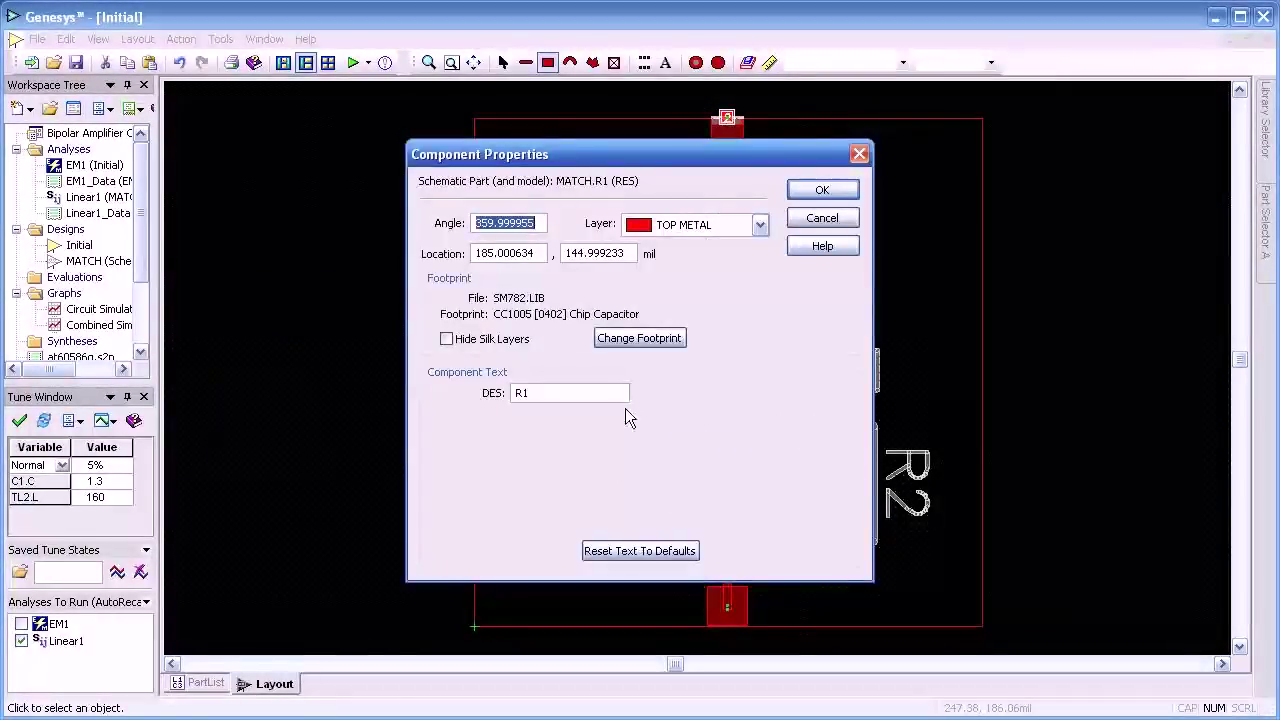
pyautogui.click(815, 190)
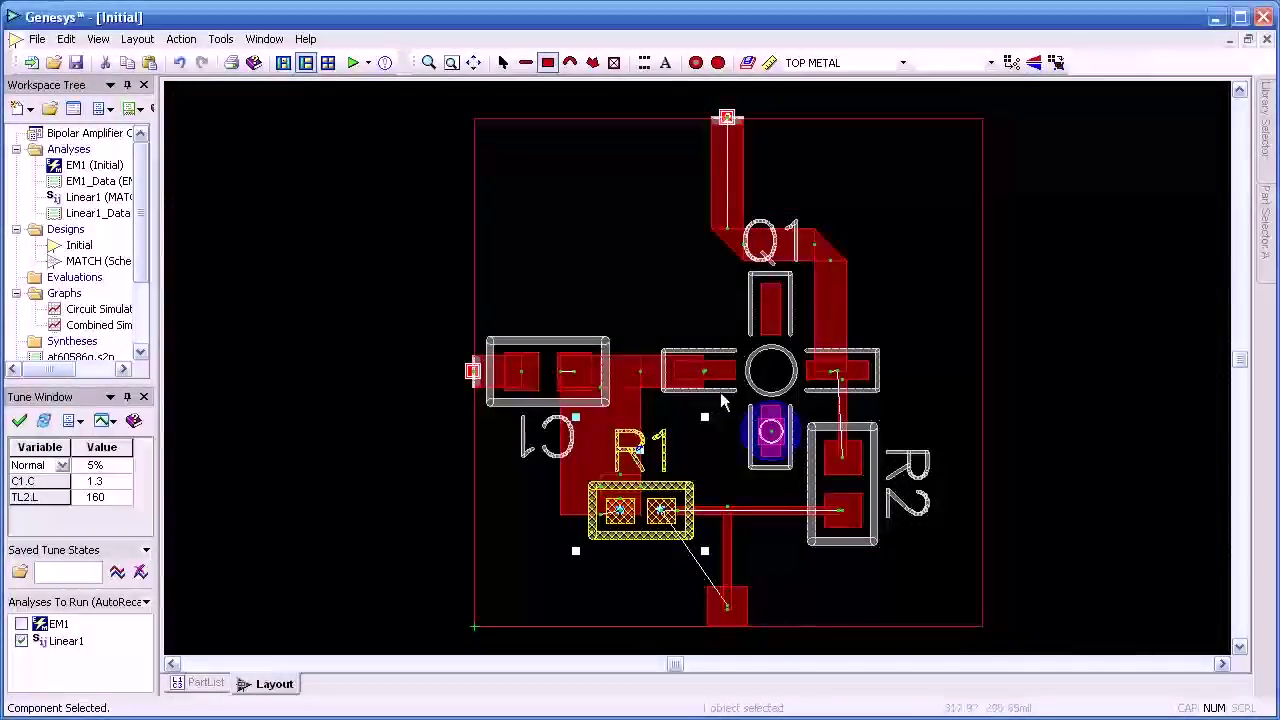
pyautogui.moveTo(682, 486); pyautogui.dragTo(702, 484)
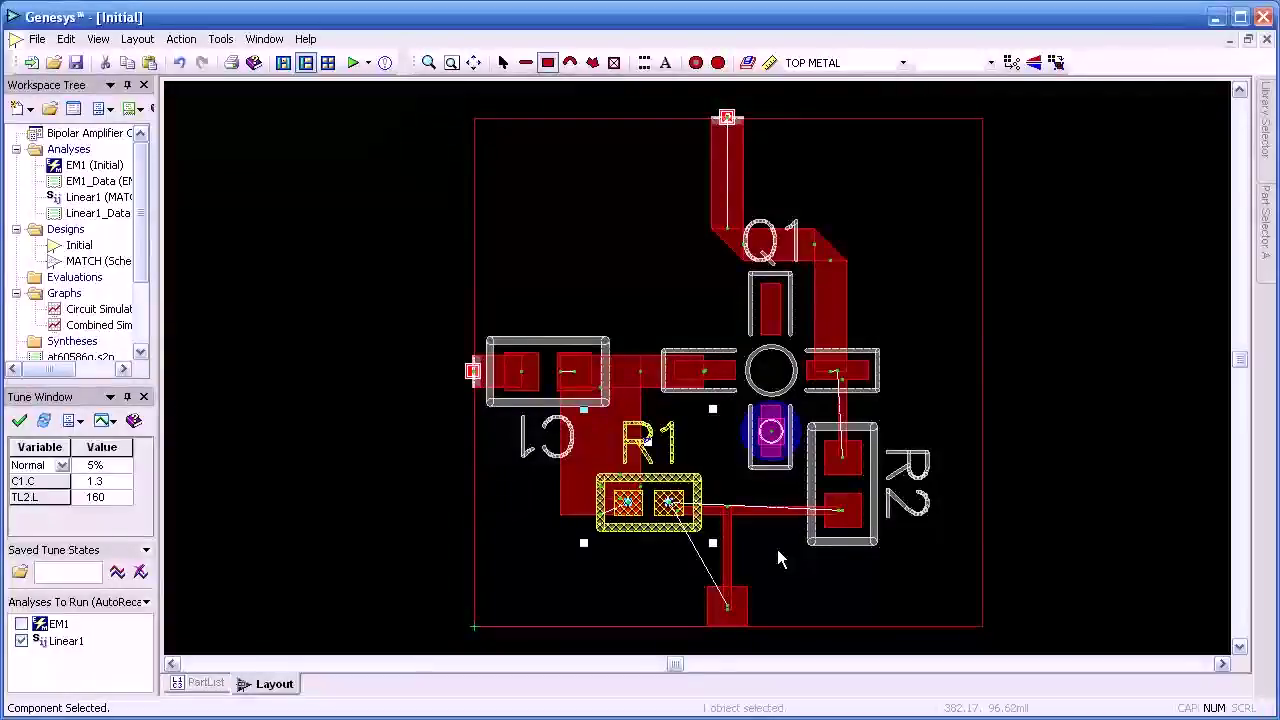
pyautogui.click(367, 187)
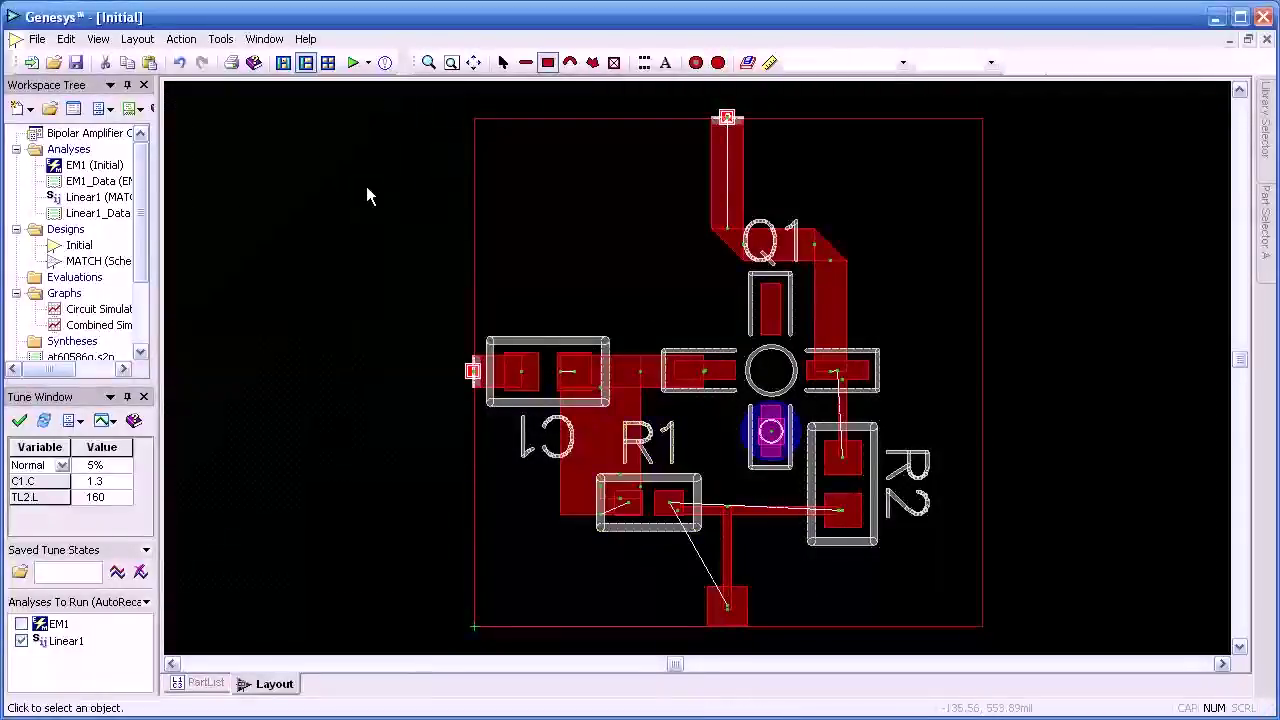
pyautogui.click(36, 40)
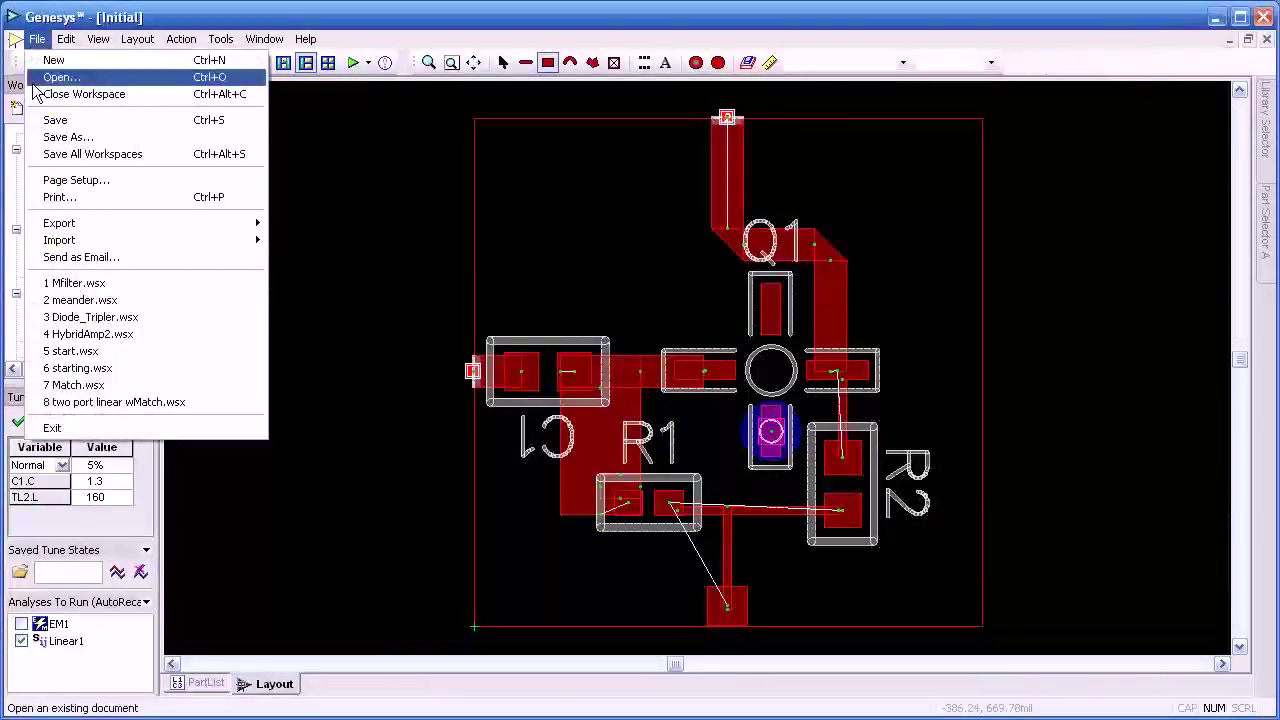
pyautogui.moveTo(243, 233)
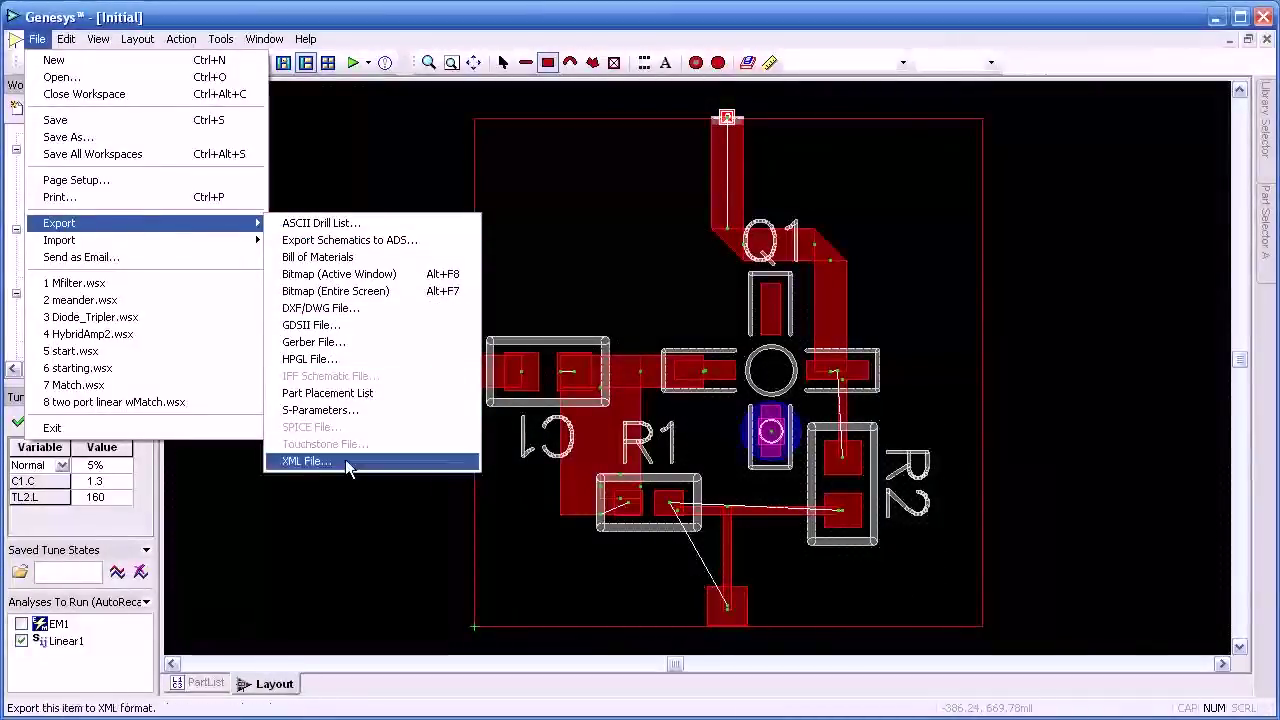
pyautogui.click(369, 514)
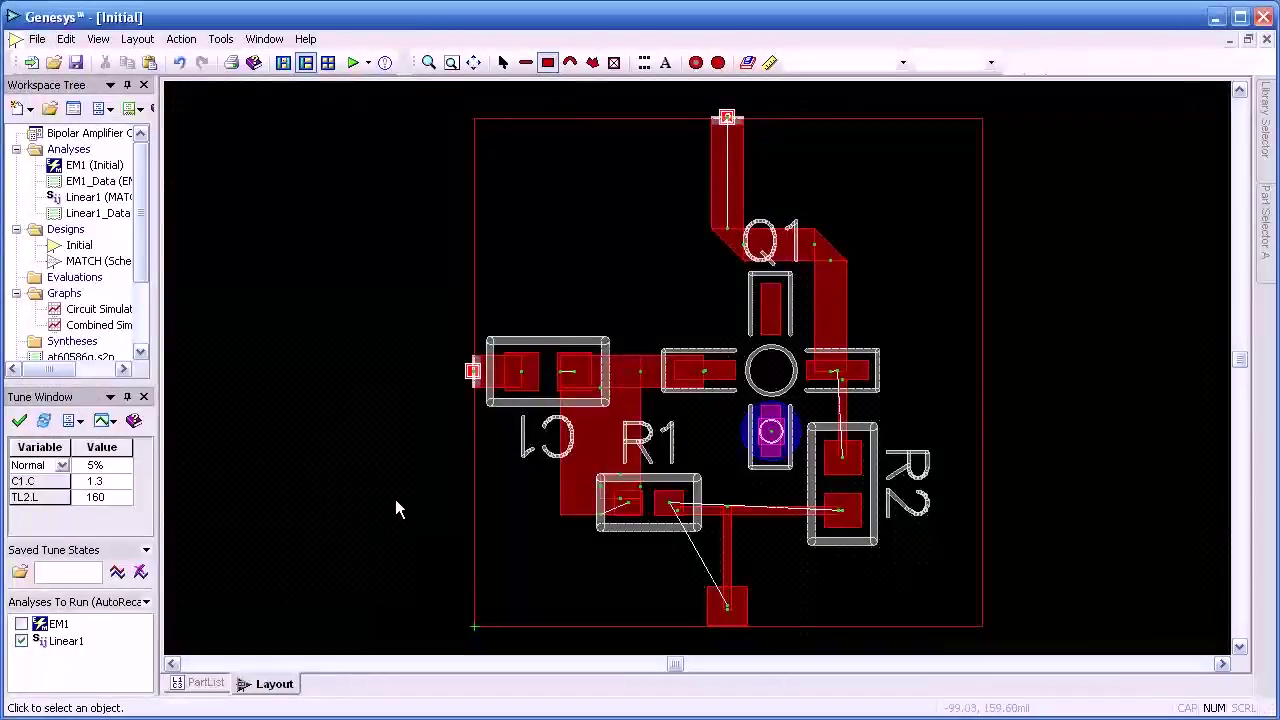